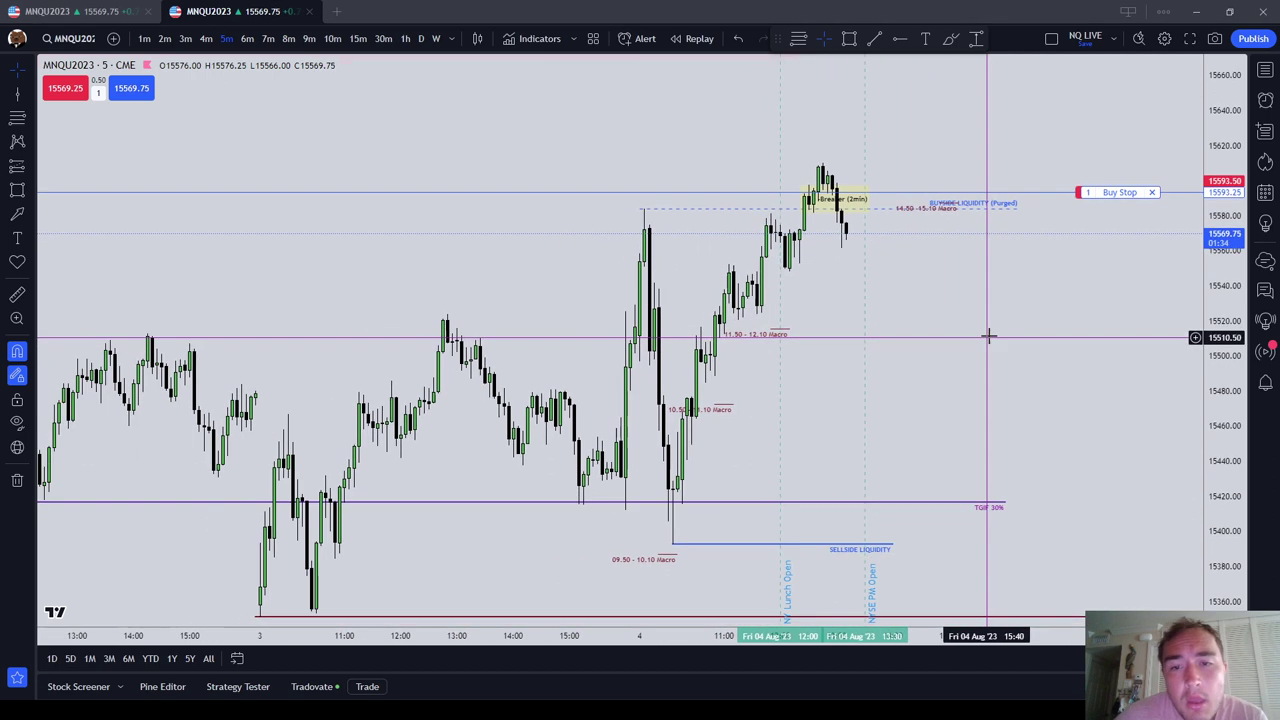
# Step: Pick an action from the Buy Stop order's context menu on the MNQ chart
pyautogui.rightClick(1118, 194)
pyautogui.click(1160, 288)
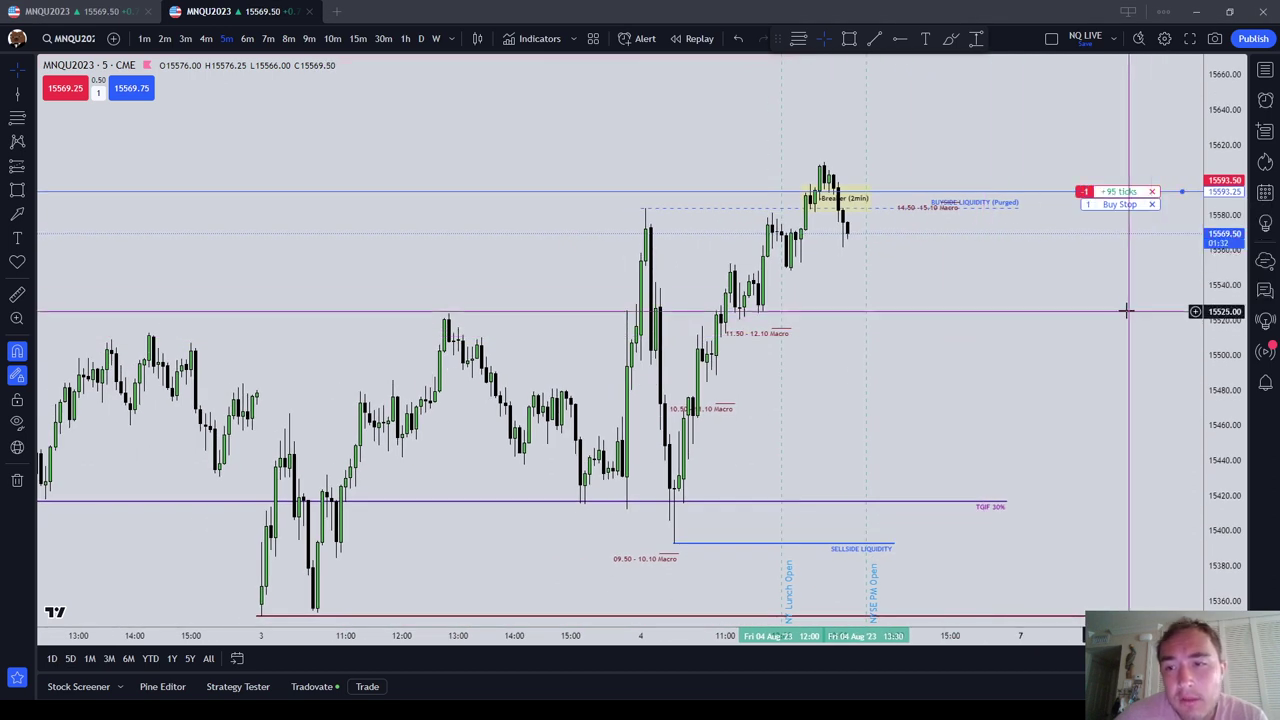
pyautogui.click(47, 11)
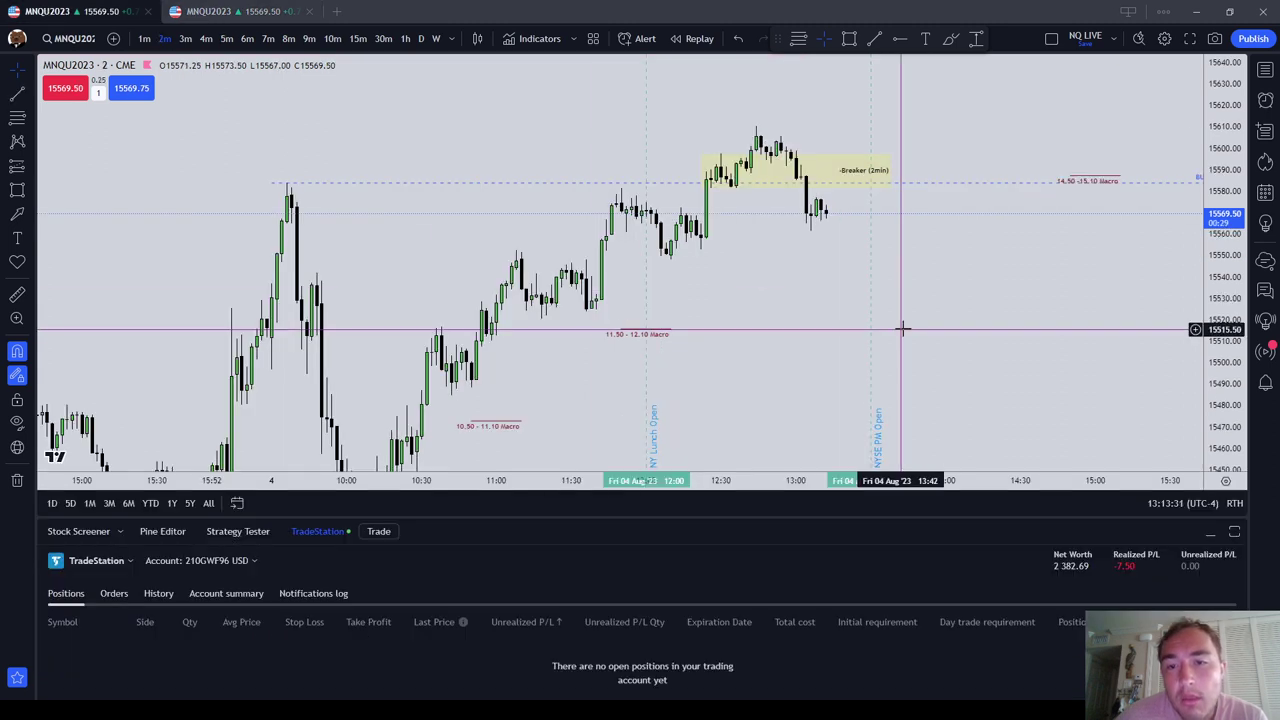
pyautogui.click(1210, 533)
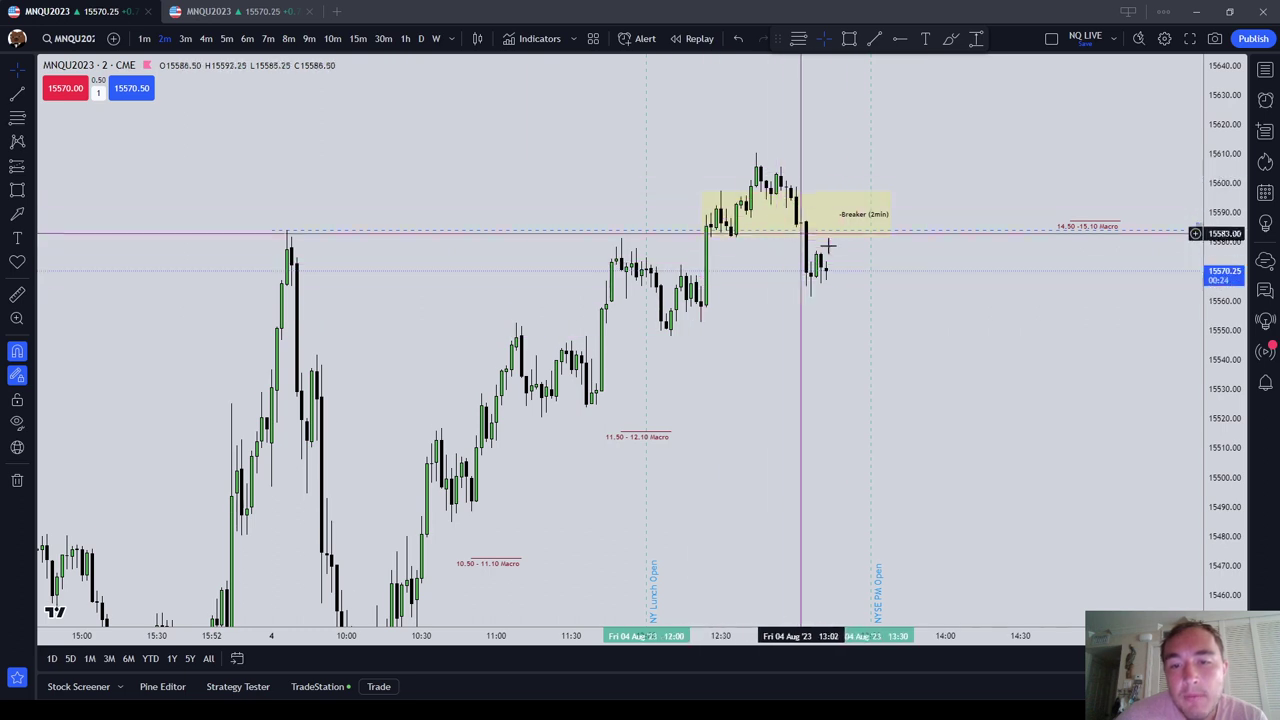
pyautogui.click(884, 220)
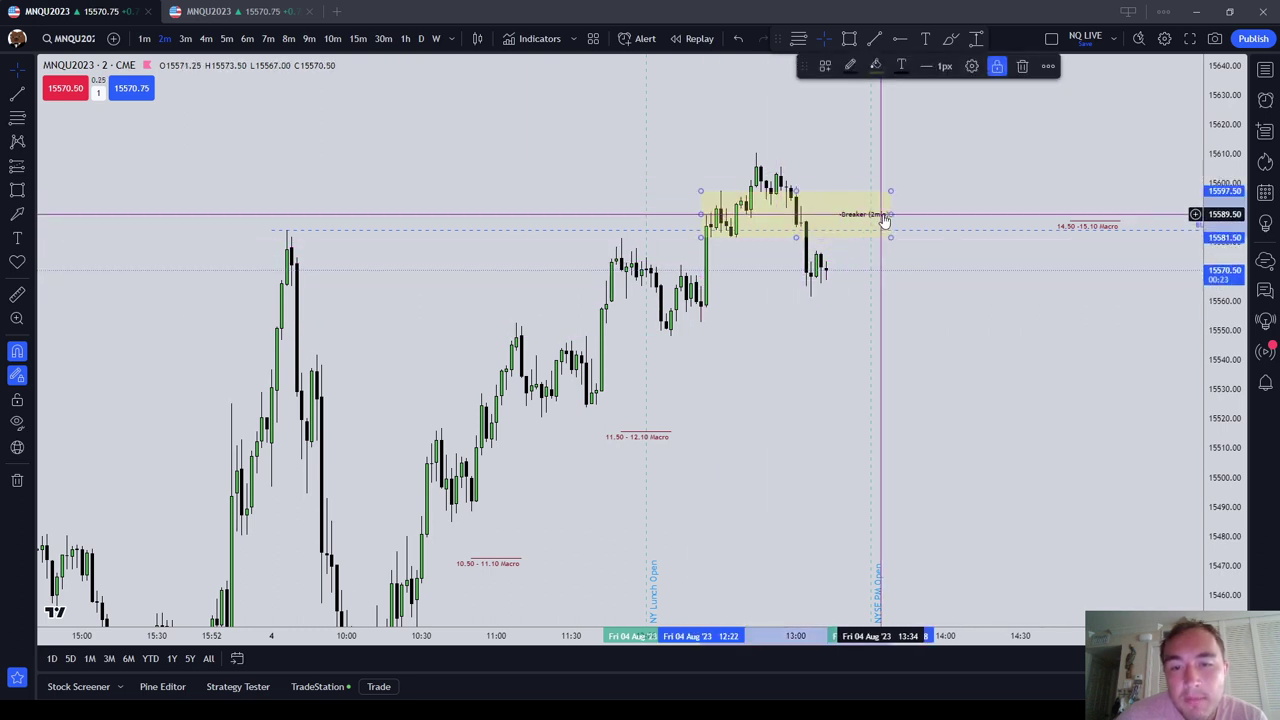
pyautogui.click(255, 12)
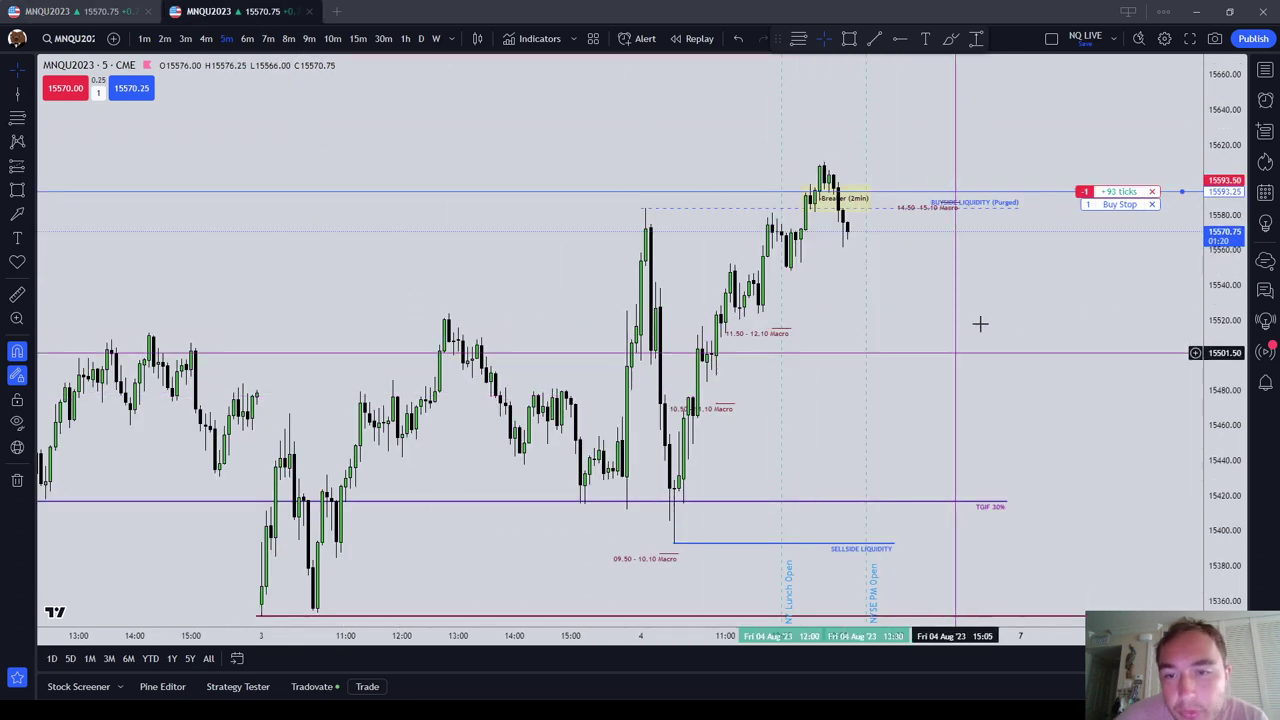
pyautogui.hscroll(-5, 374, 271)
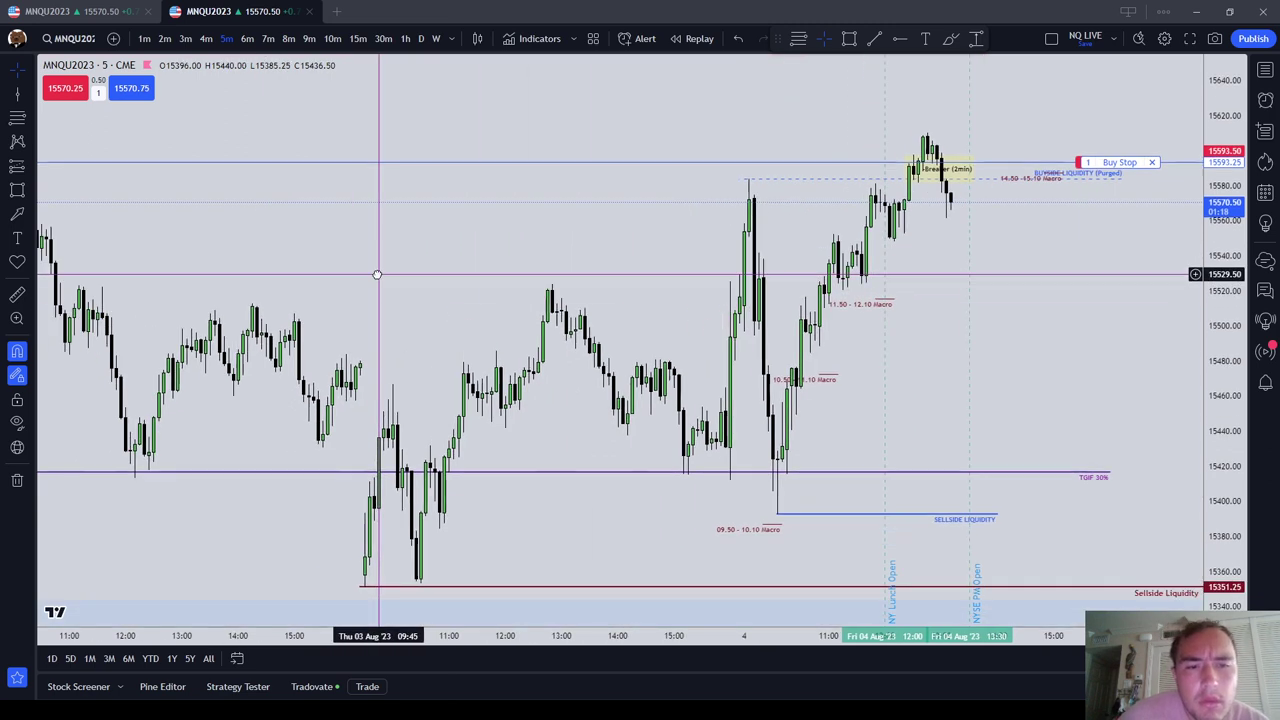
pyautogui.click(950, 38)
pyautogui.moveTo(455, 313)
pyautogui.mouseDown()
pyautogui.moveTo(345, 313)
pyautogui.moveTo(380, 334)
pyautogui.moveTo(482, 333)
pyautogui.moveTo(476, 318)
pyautogui.mouseUp()
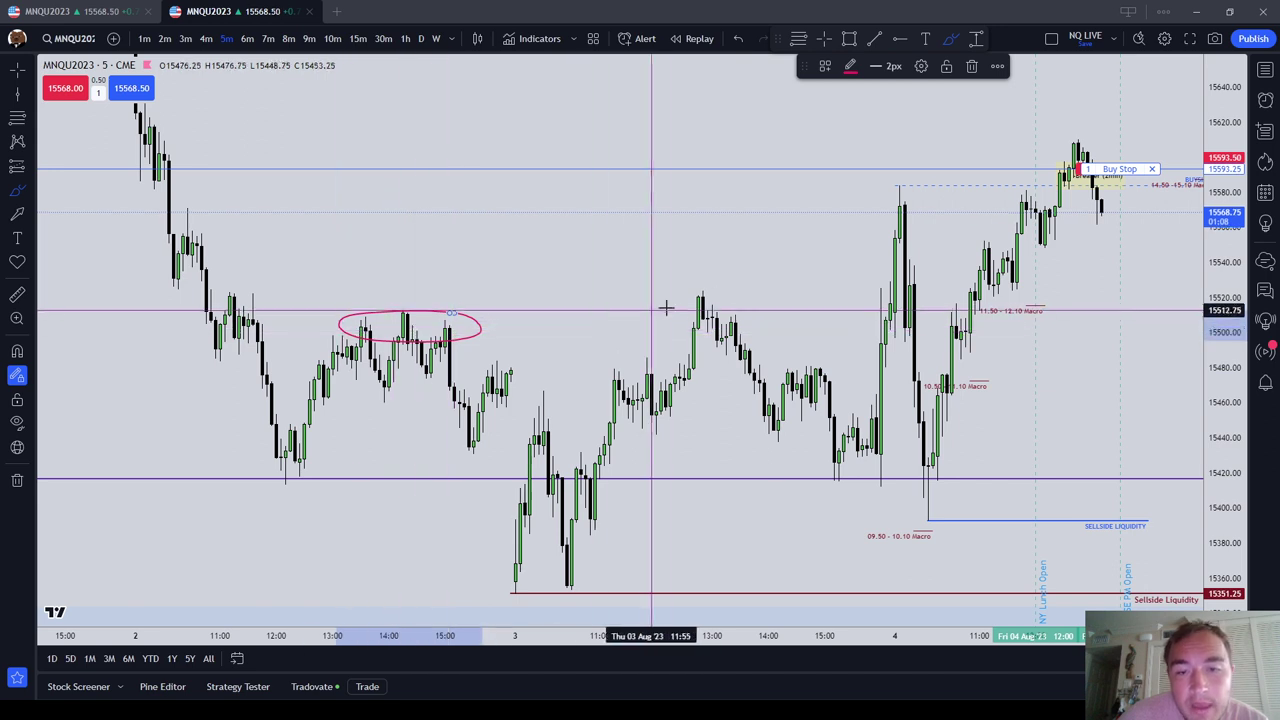
pyautogui.moveTo(529, 507)
pyautogui.mouseDown()
pyautogui.moveTo(652, 355)
pyautogui.moveTo(582, 518)
pyautogui.mouseUp()
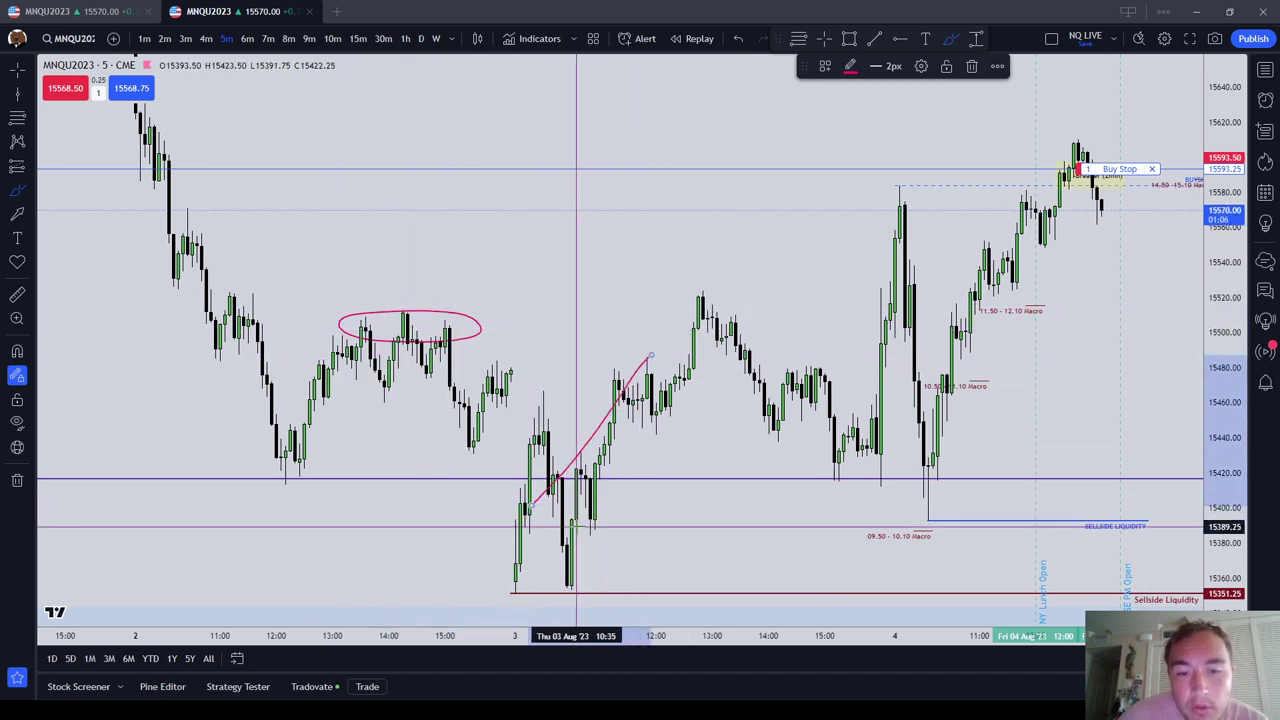
pyautogui.click(971, 67)
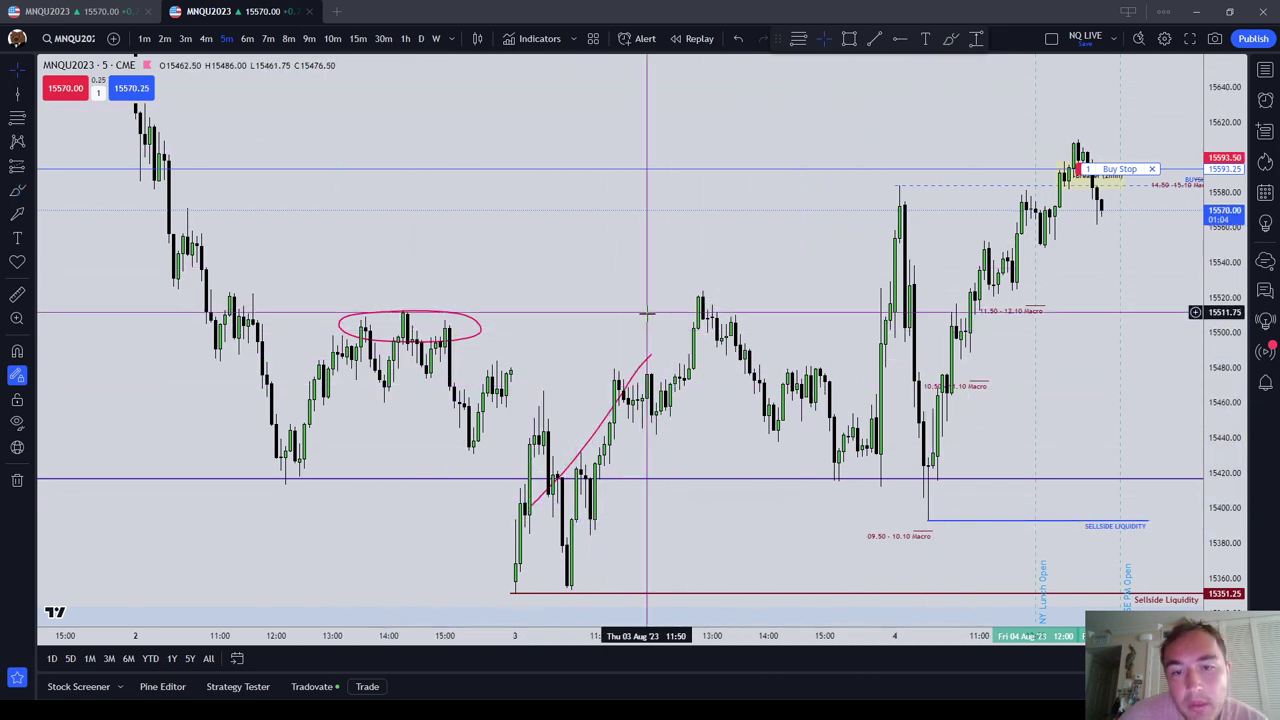
pyautogui.click(651, 357)
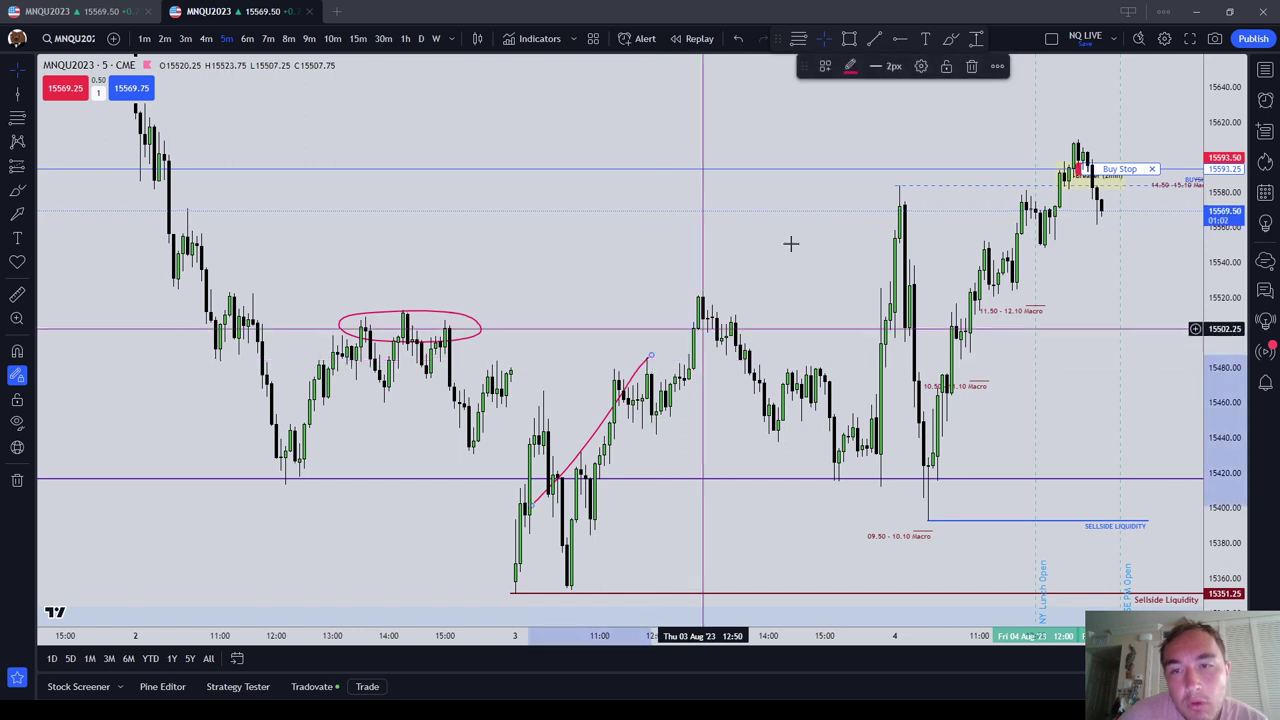
pyautogui.click(970, 68)
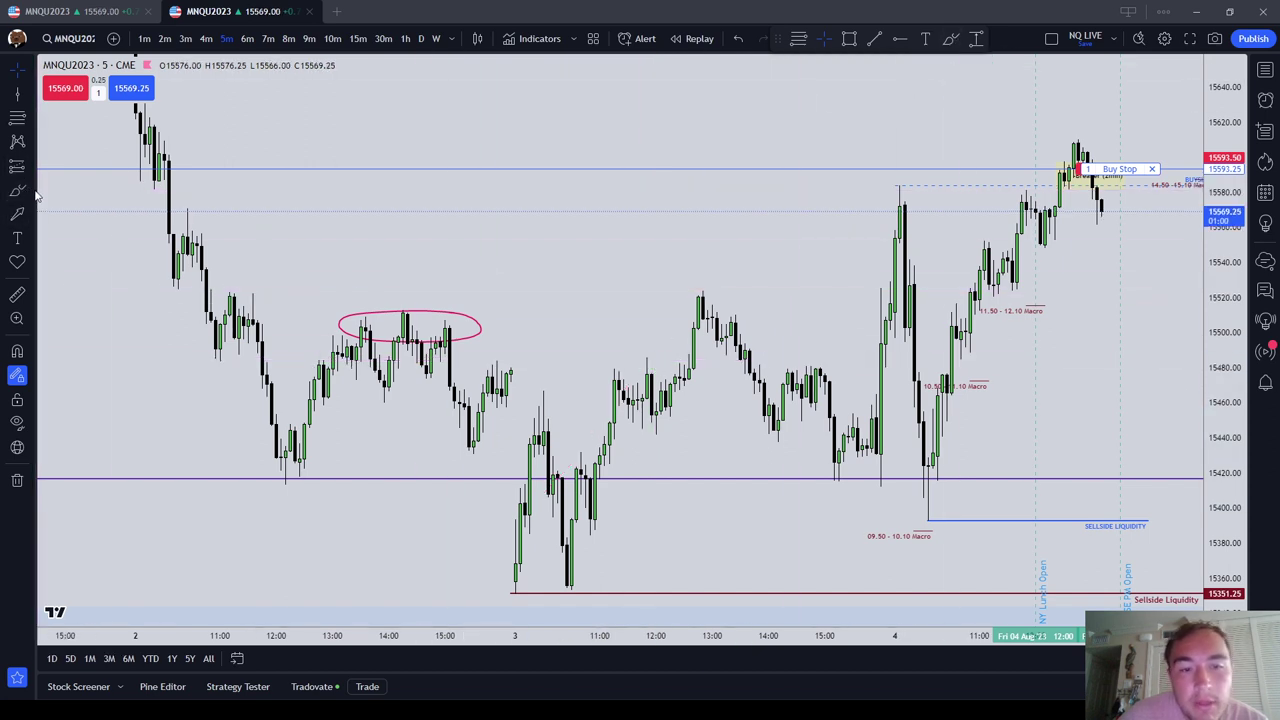
pyautogui.click(457, 315)
pyautogui.click(975, 66)
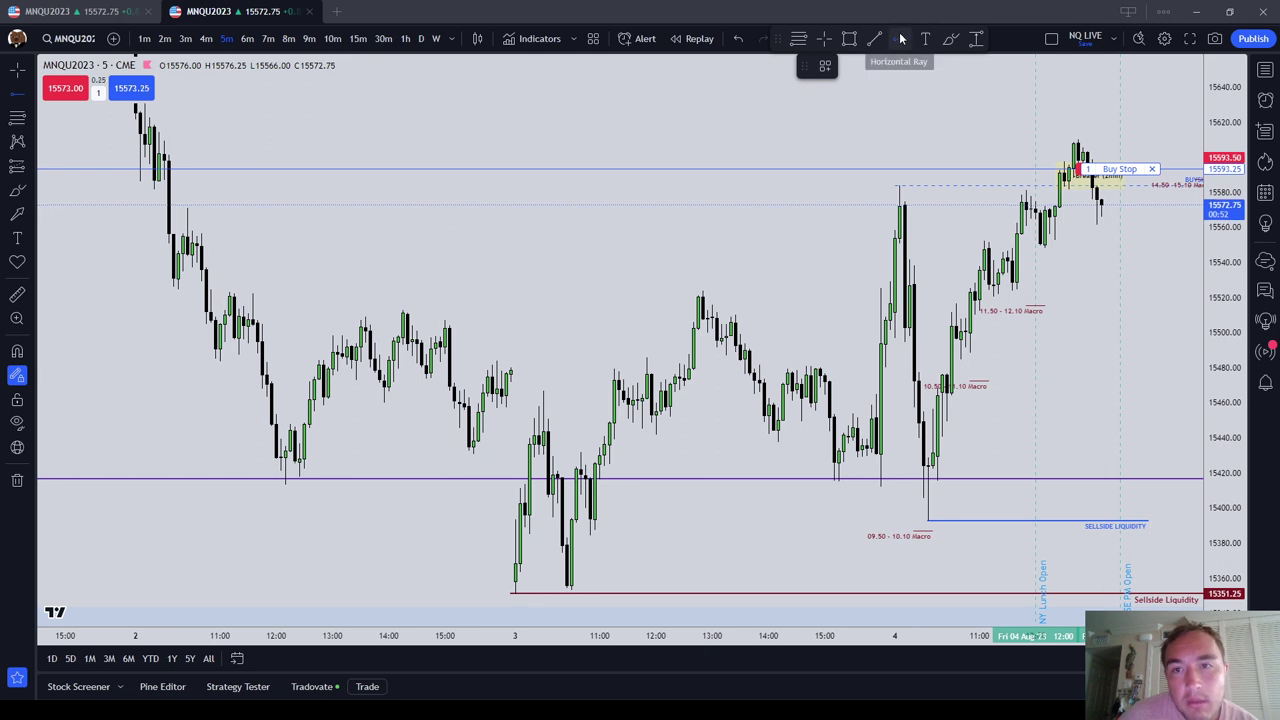
pyautogui.click(17, 351)
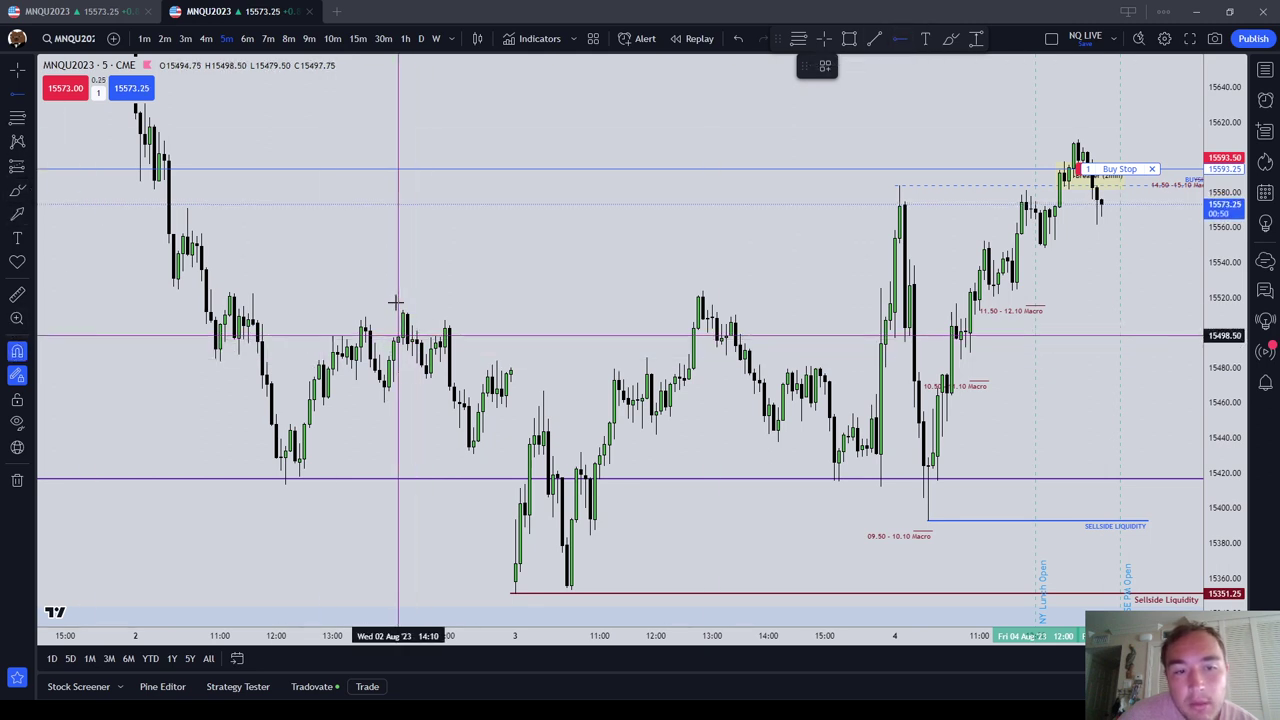
pyautogui.click(399, 297)
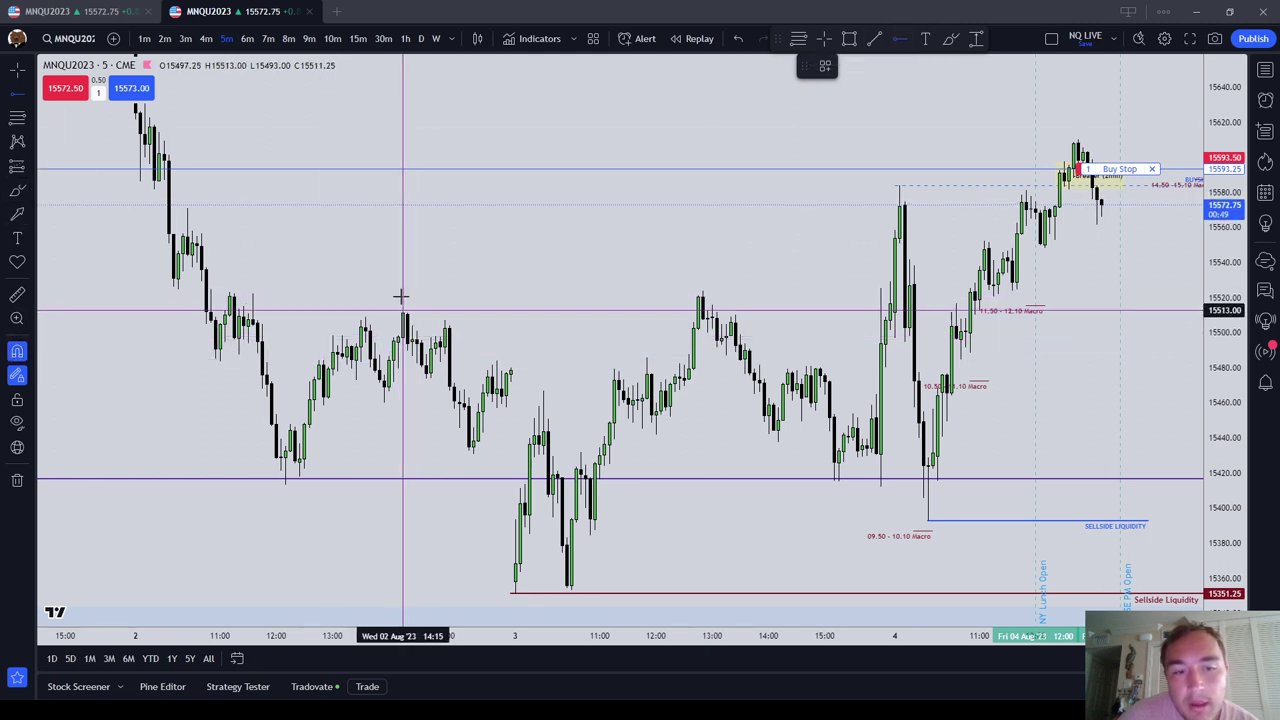
pyautogui.click(825, 67)
pyautogui.click(893, 141)
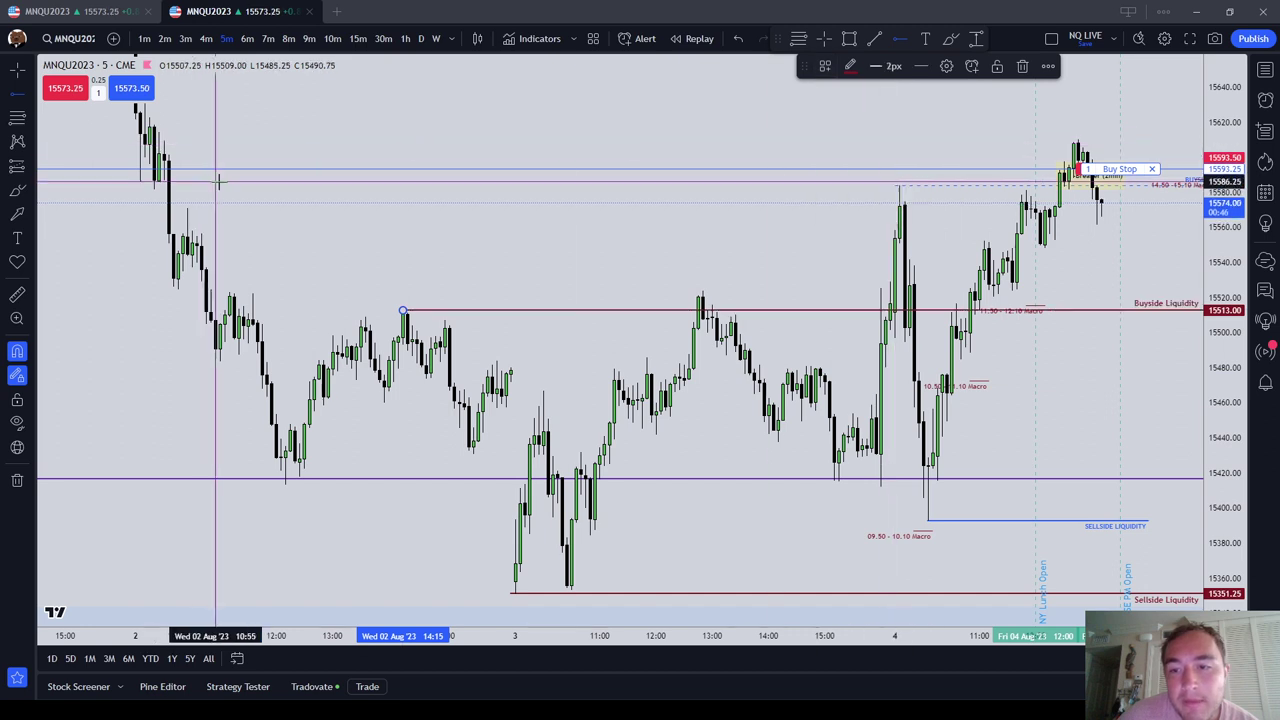
pyautogui.click(1022, 66)
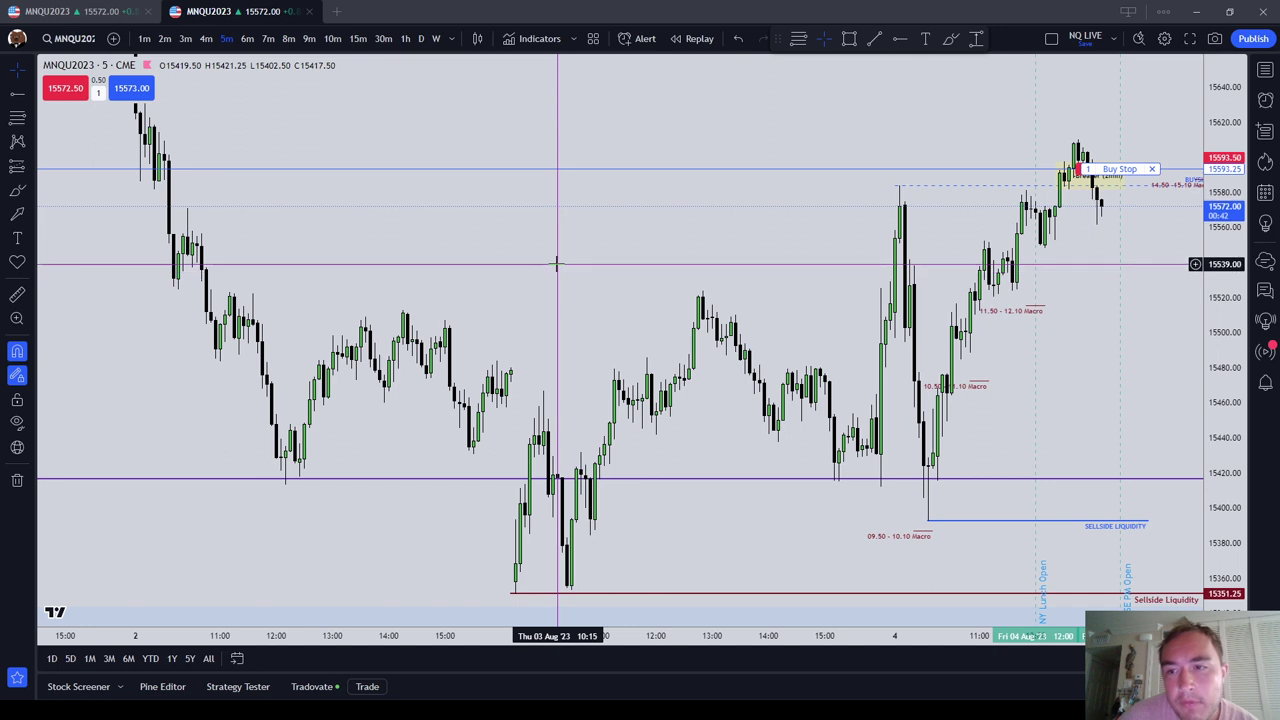
pyautogui.press('Escape')
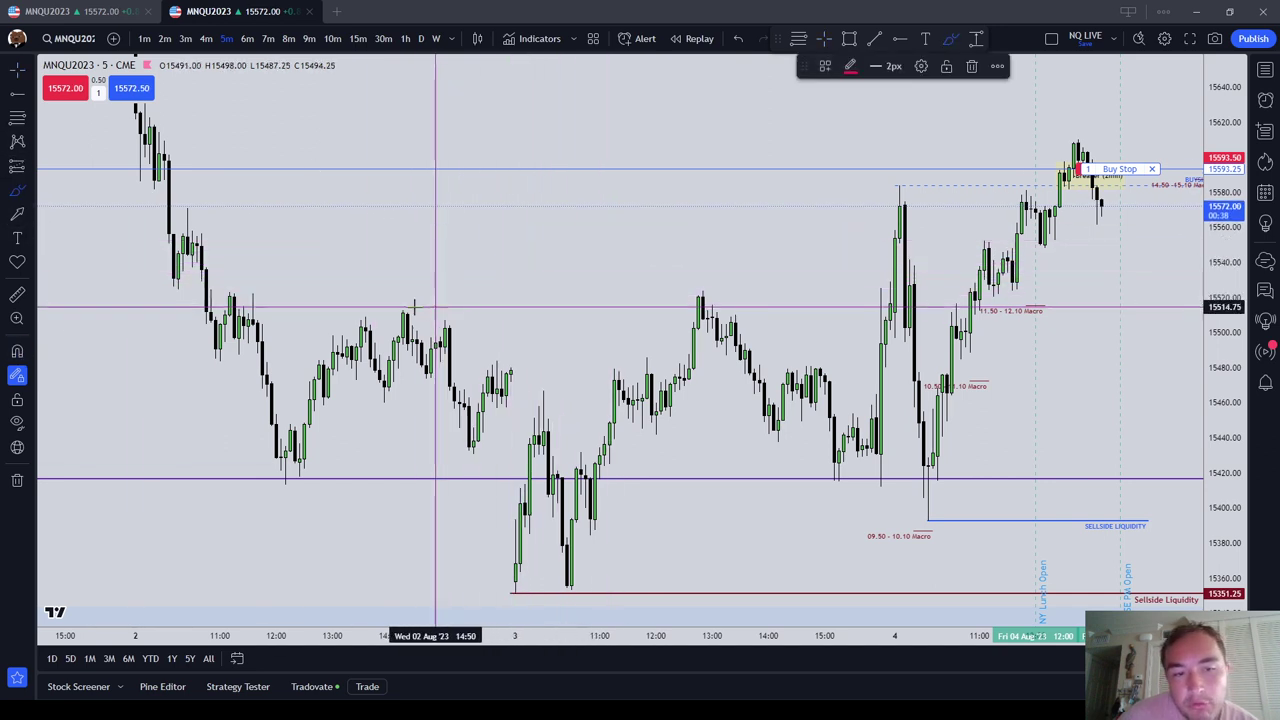
pyautogui.moveTo(434, 303)
pyautogui.mouseDown()
pyautogui.moveTo(363, 340)
pyautogui.moveTo(423, 334)
pyautogui.moveTo(435, 310)
pyautogui.mouseUp()
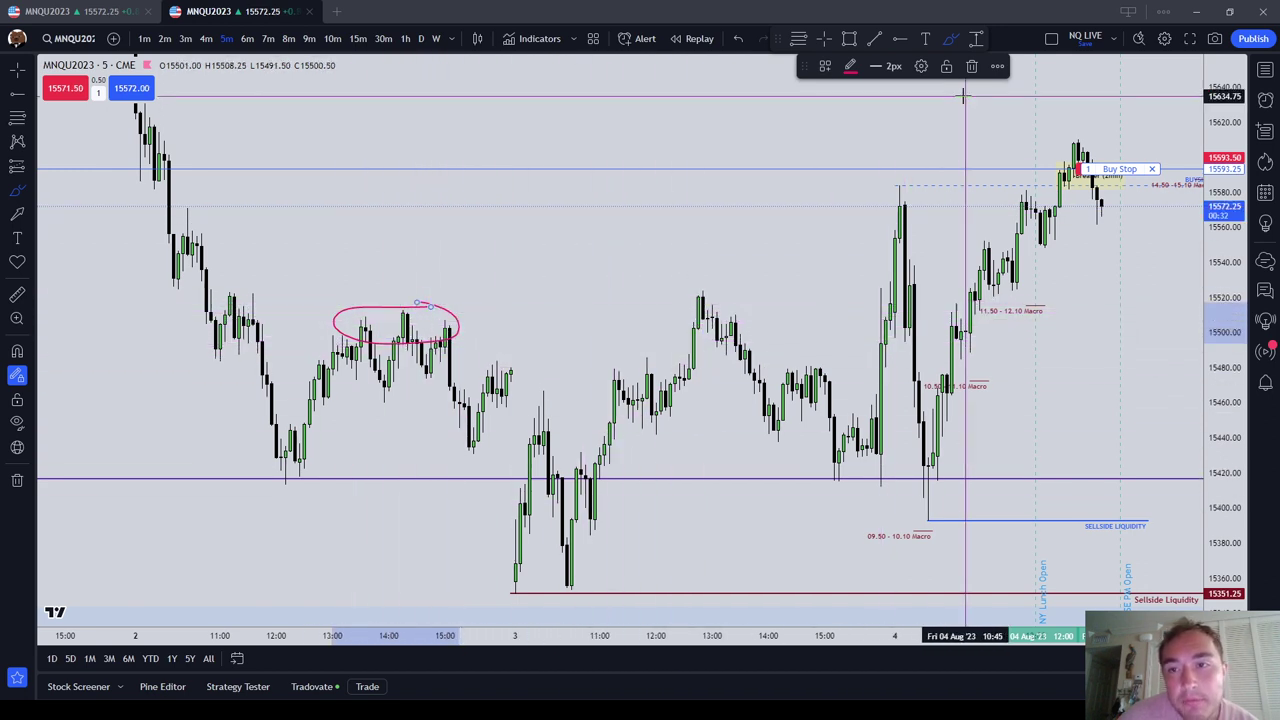
pyautogui.hotkey('ctrl', 'z')
# Step: Highlight the tops of the Aug 2 prior highs in pink with the Highlighter brush
pyautogui.click(30, 193)
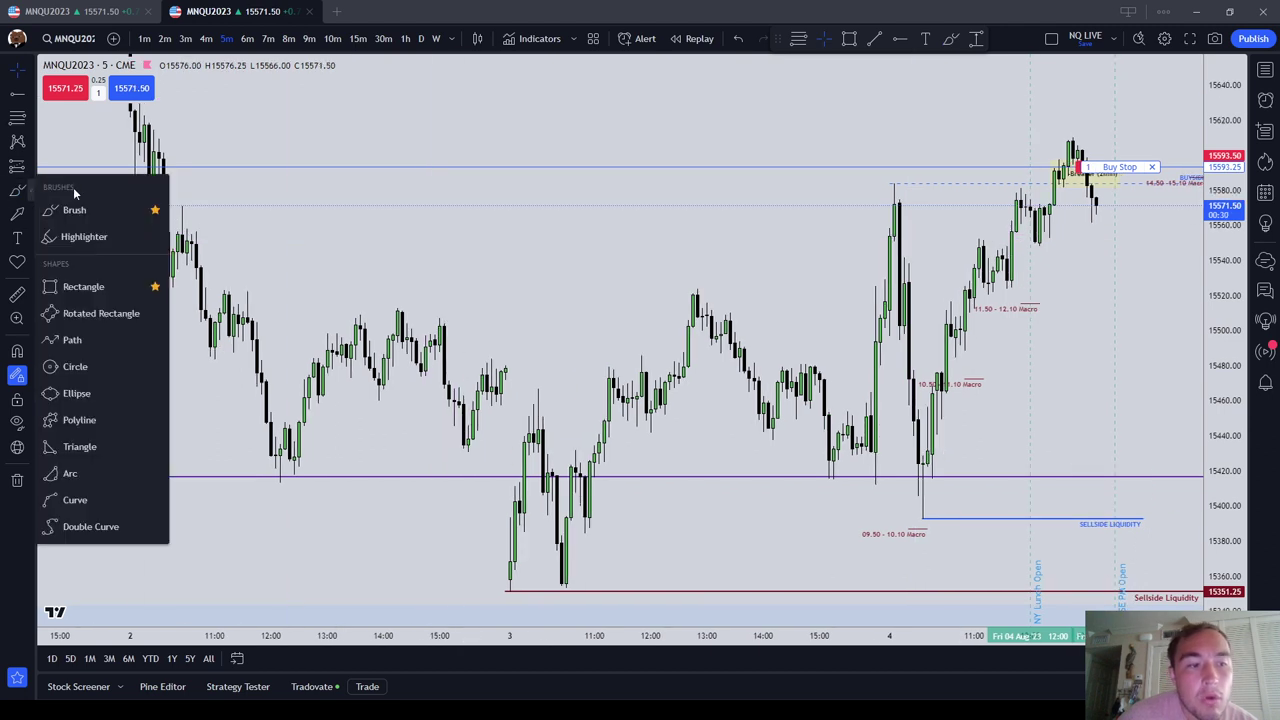
pyautogui.click(100, 234)
pyautogui.moveTo(380, 307)
pyautogui.mouseDown()
pyautogui.moveTo(452, 319)
pyautogui.moveTo(338, 314)
pyautogui.mouseUp()
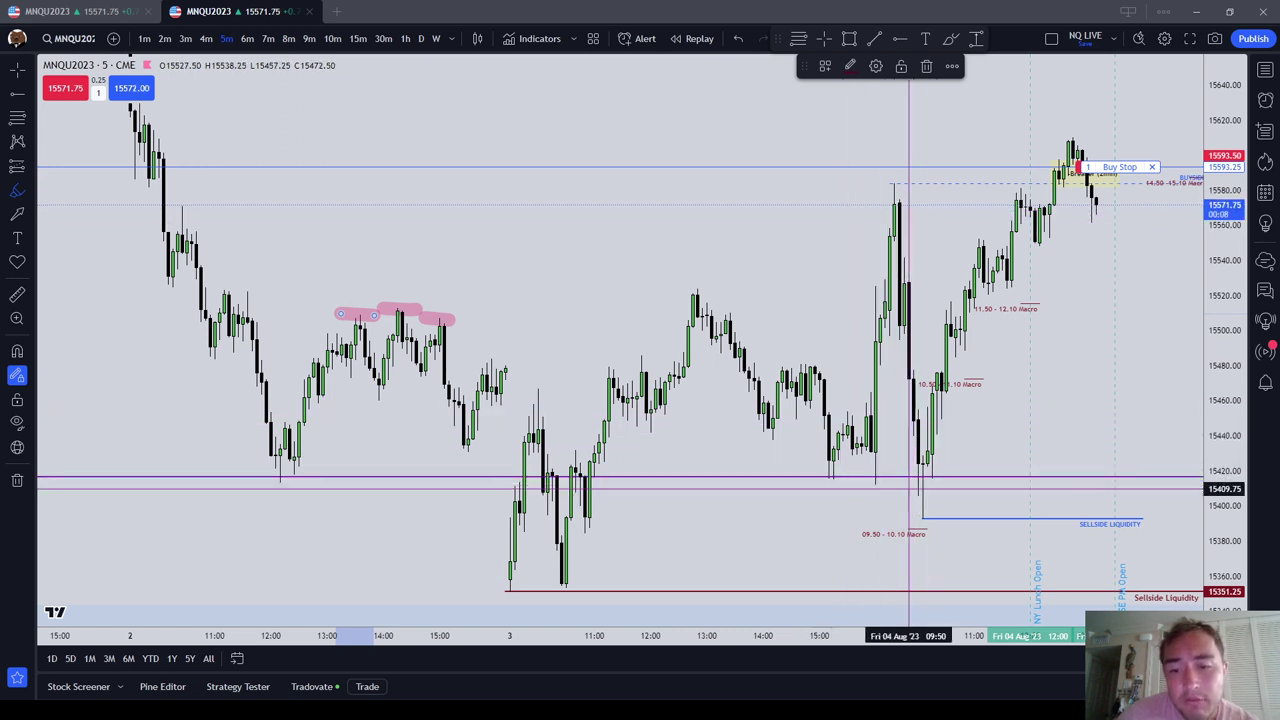
pyautogui.hotkey('alt', 'c')
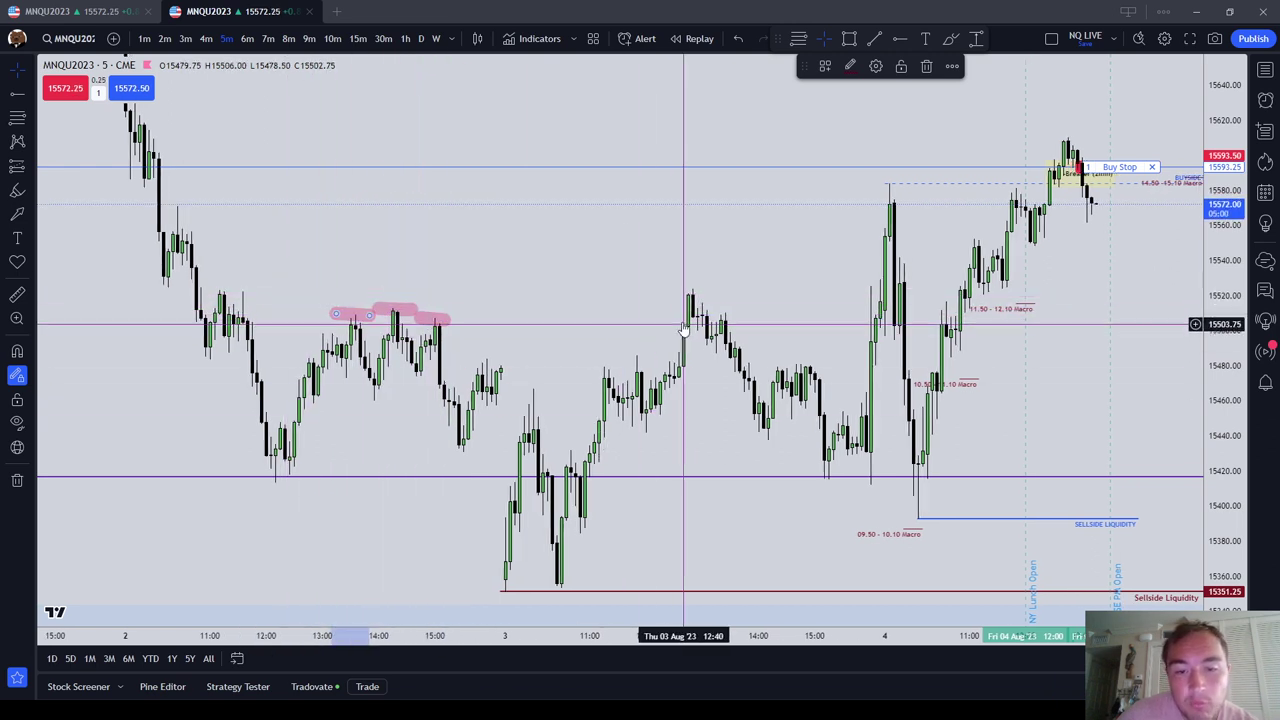
# Step: Delete each pink highlighter stroke on the Aug 2 highs using the trash icon
pyautogui.hscroll(5, 640, 340)
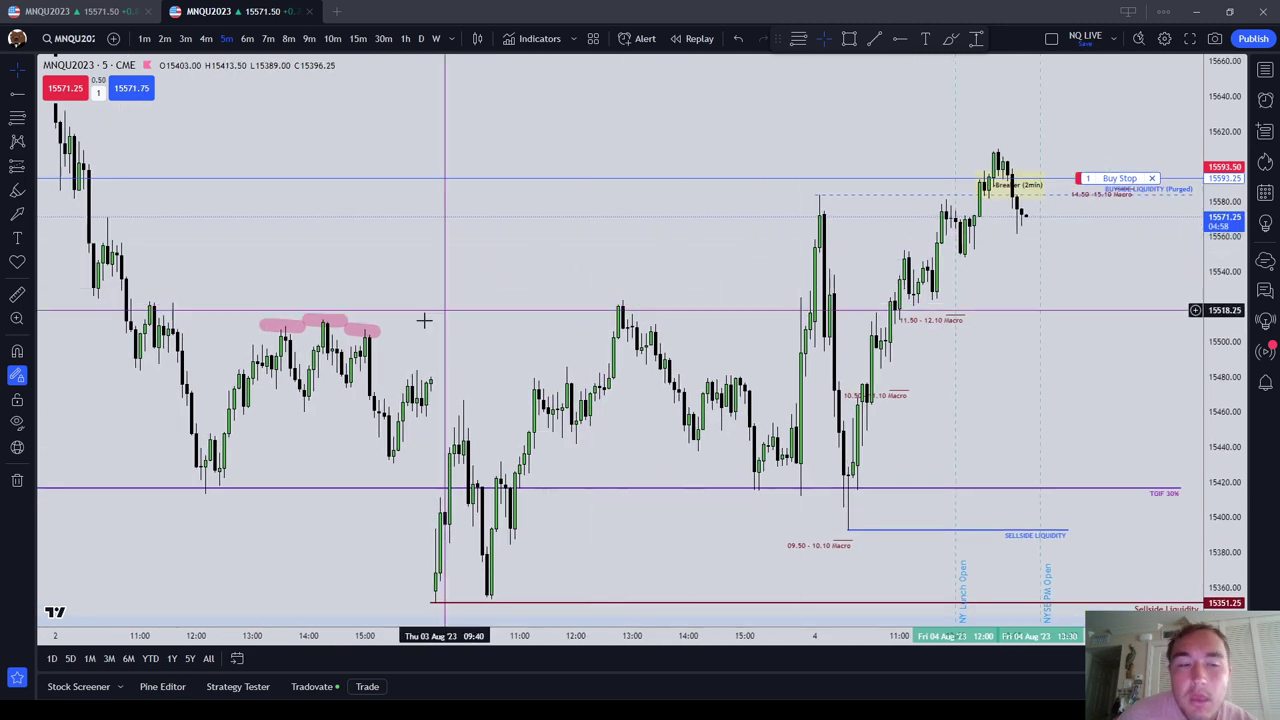
pyautogui.click(368, 330)
pyautogui.click(933, 66)
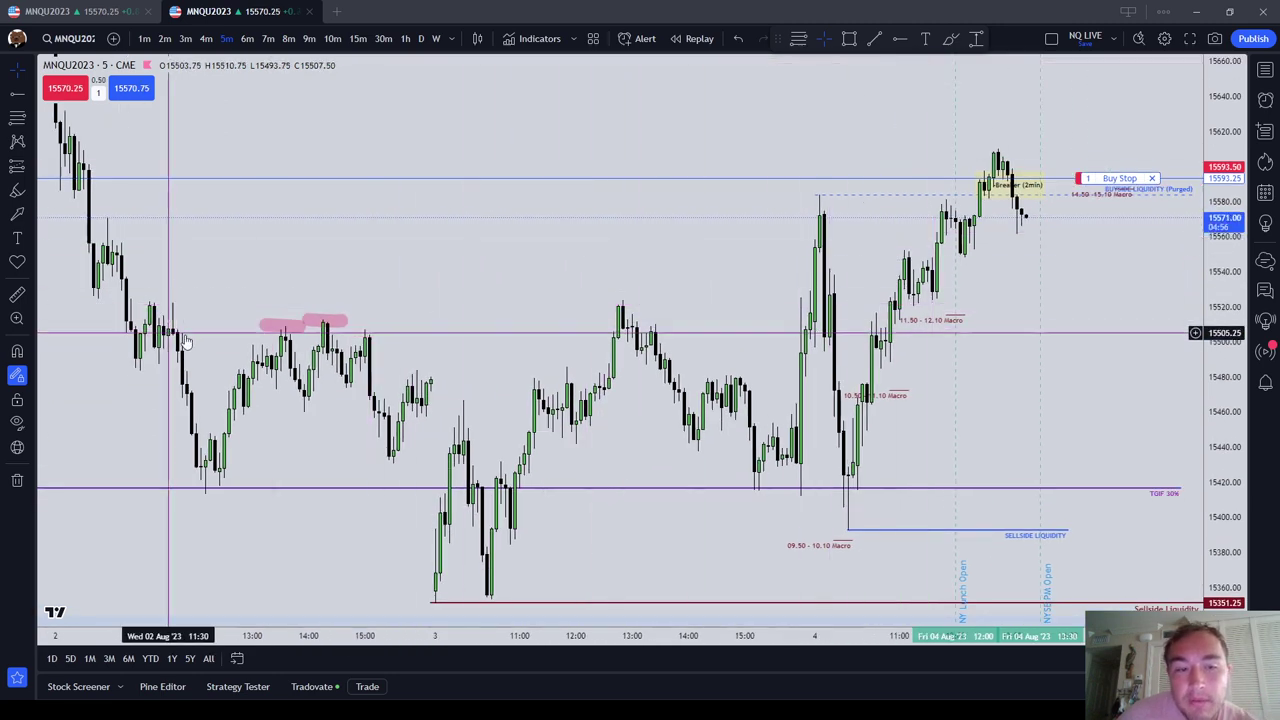
pyautogui.click(280, 325)
pyautogui.click(933, 66)
pyautogui.click(325, 321)
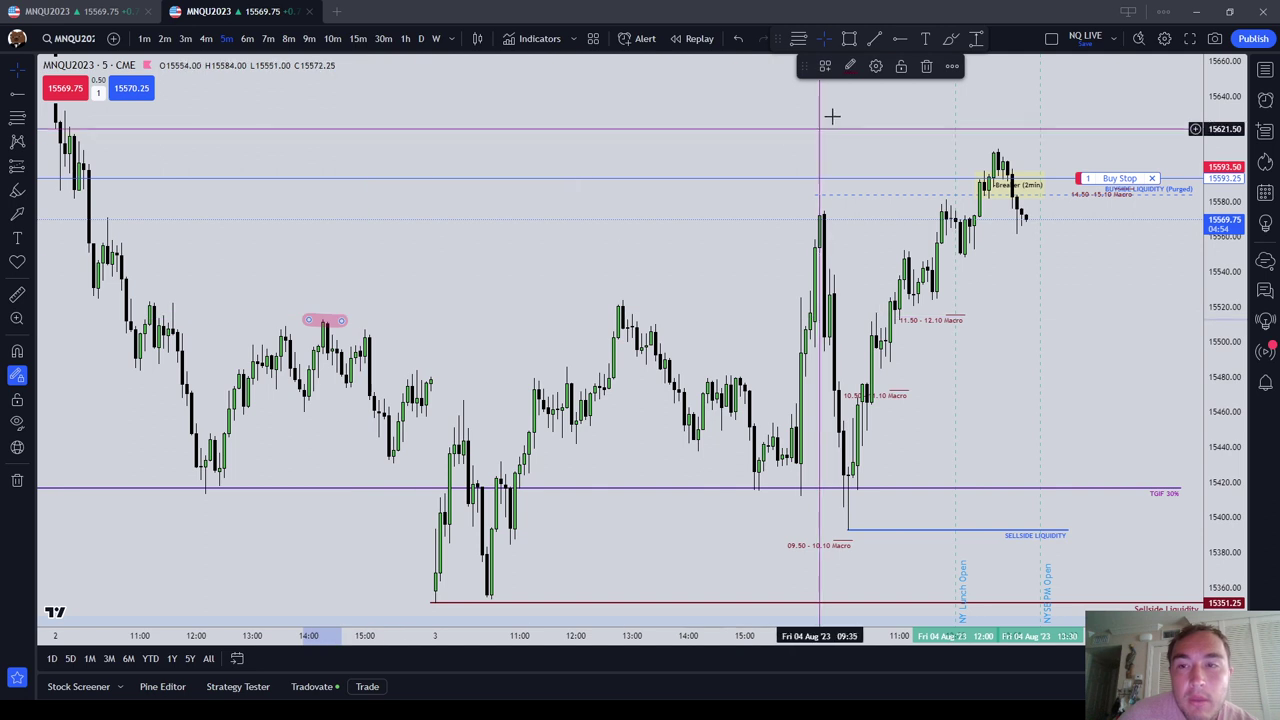
pyautogui.click(926, 66)
# Step: Draw a pink arc over the recent peak, then delete that new mark
pyautogui.click(951, 38)
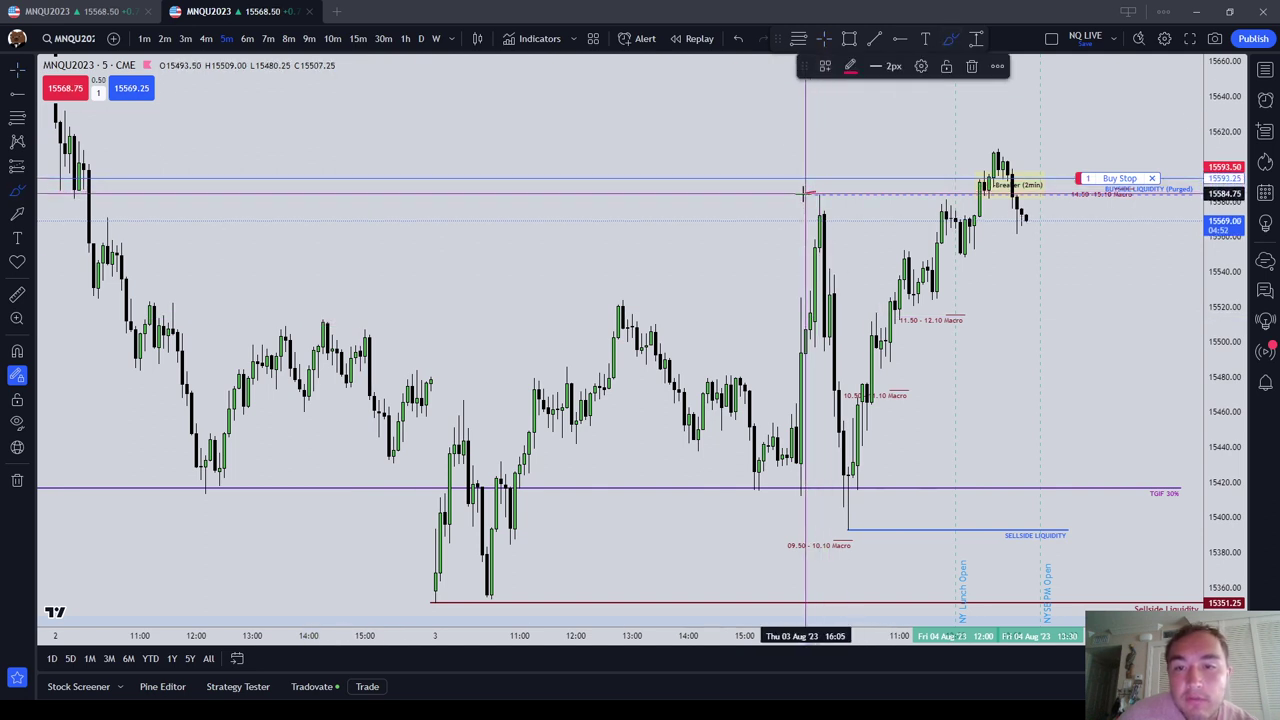
pyautogui.moveTo(816, 192)
pyautogui.mouseDown()
pyautogui.moveTo(828, 203)
pyautogui.moveTo(819, 190)
pyautogui.mouseUp()
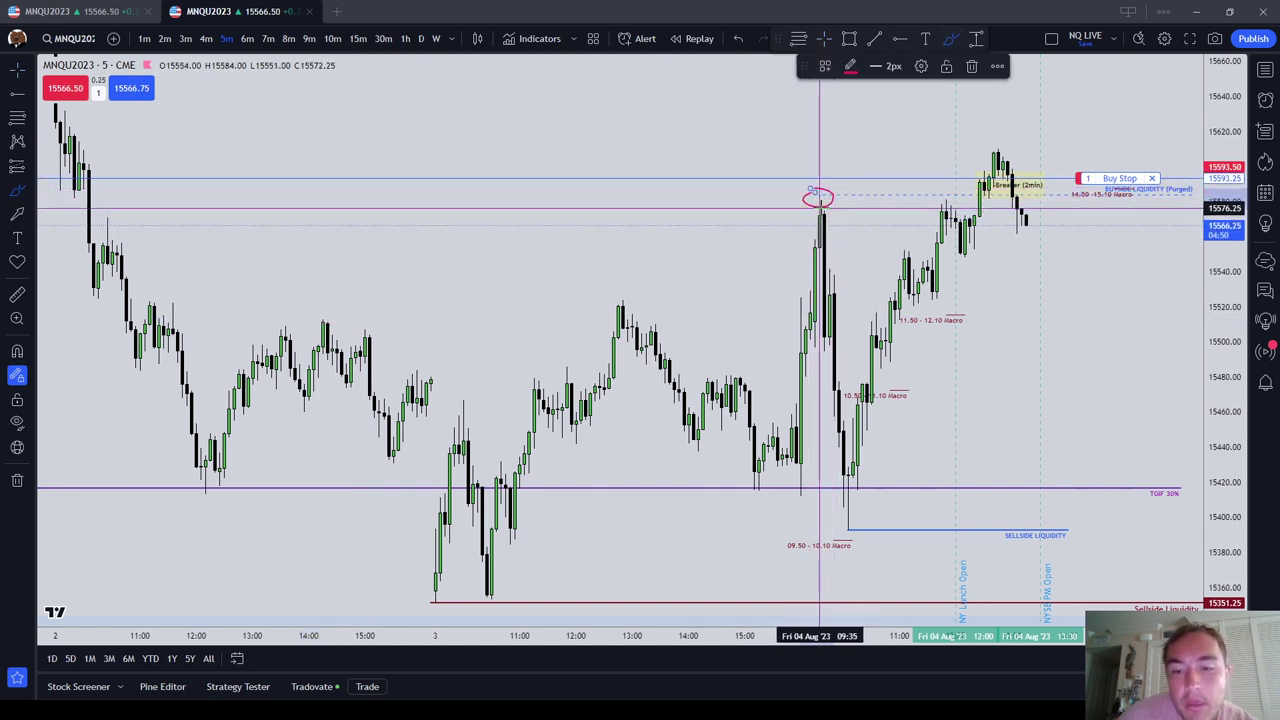
pyautogui.click(972, 66)
pyautogui.hscroll(3, 737, 320)
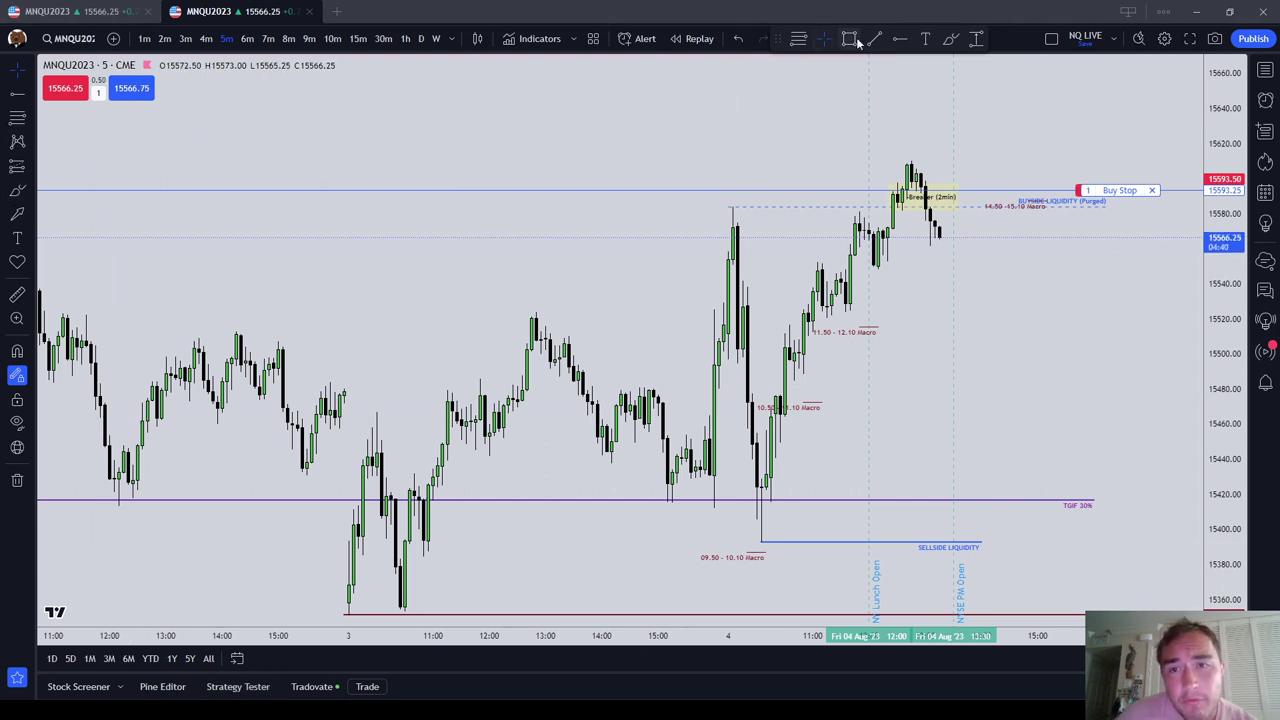
# Step: Draw red brush strokes on the 4 Aug rally candles, deleting the bracket and small loop
pyautogui.click(950, 38)
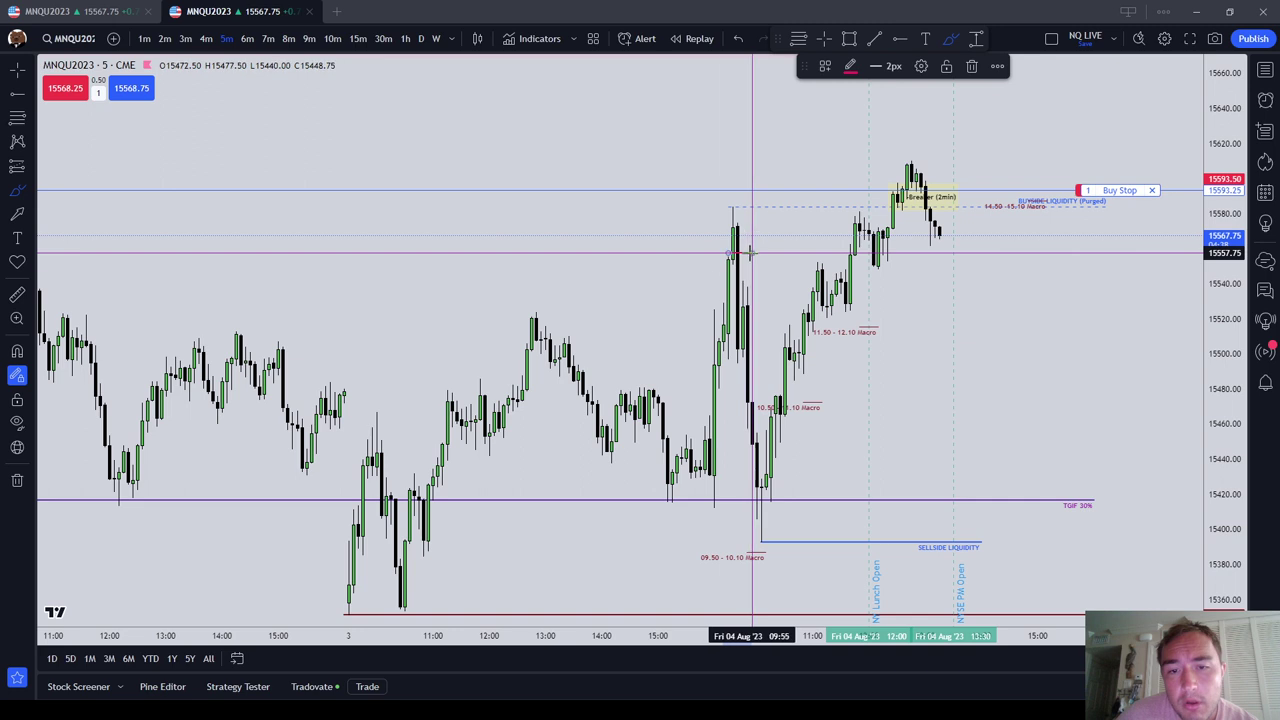
pyautogui.moveTo(770, 288); pyautogui.dragTo(720, 288)
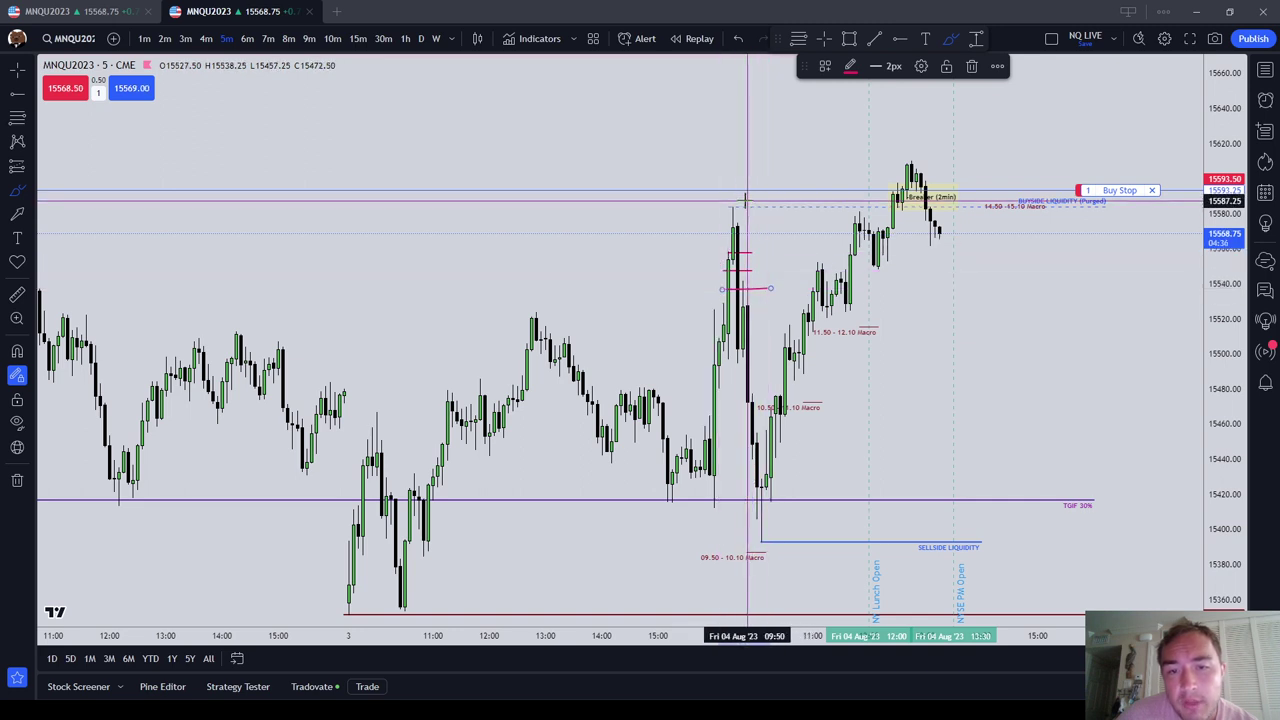
pyautogui.moveTo(735, 200); pyautogui.dragTo(771, 171)
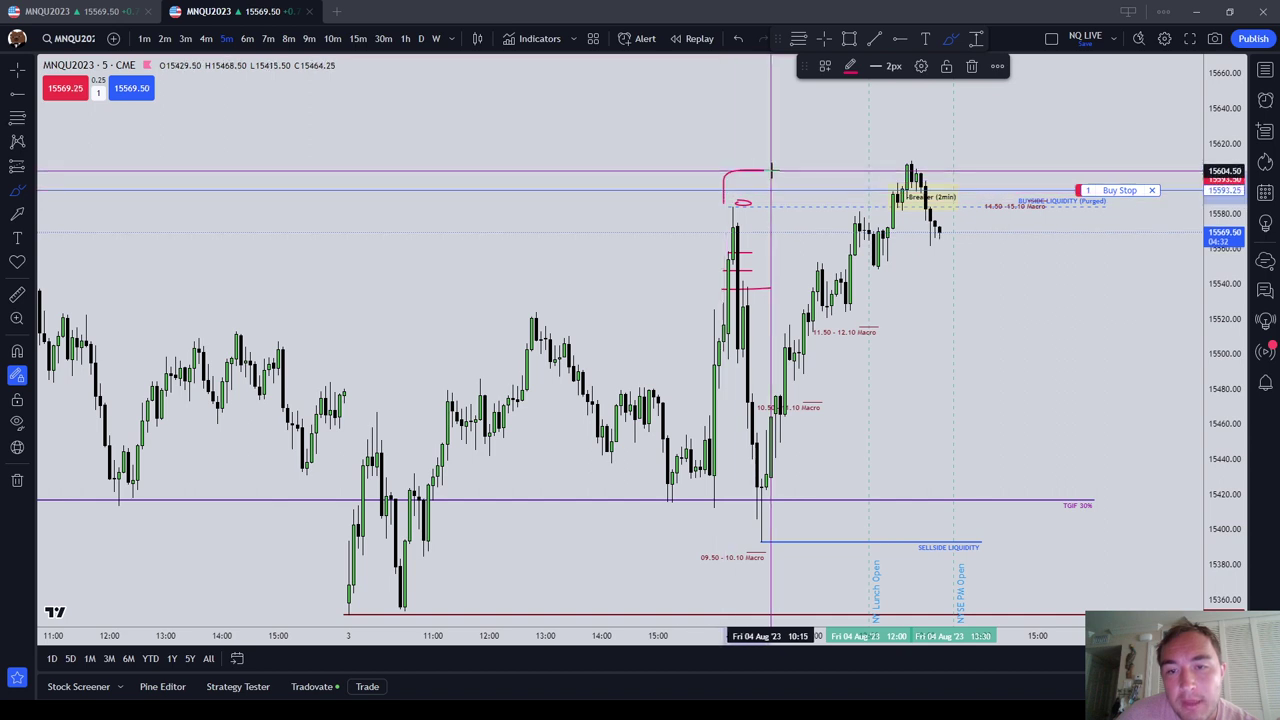
pyautogui.click(971, 66)
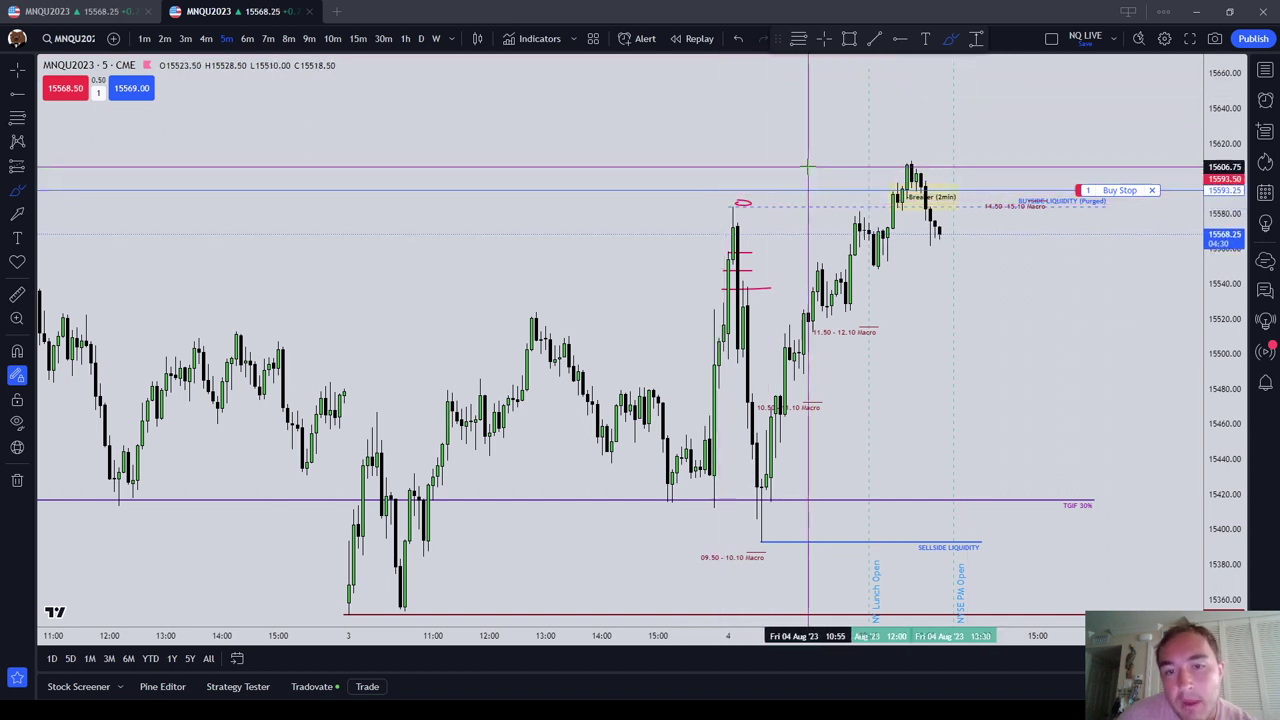
pyautogui.click(752, 201)
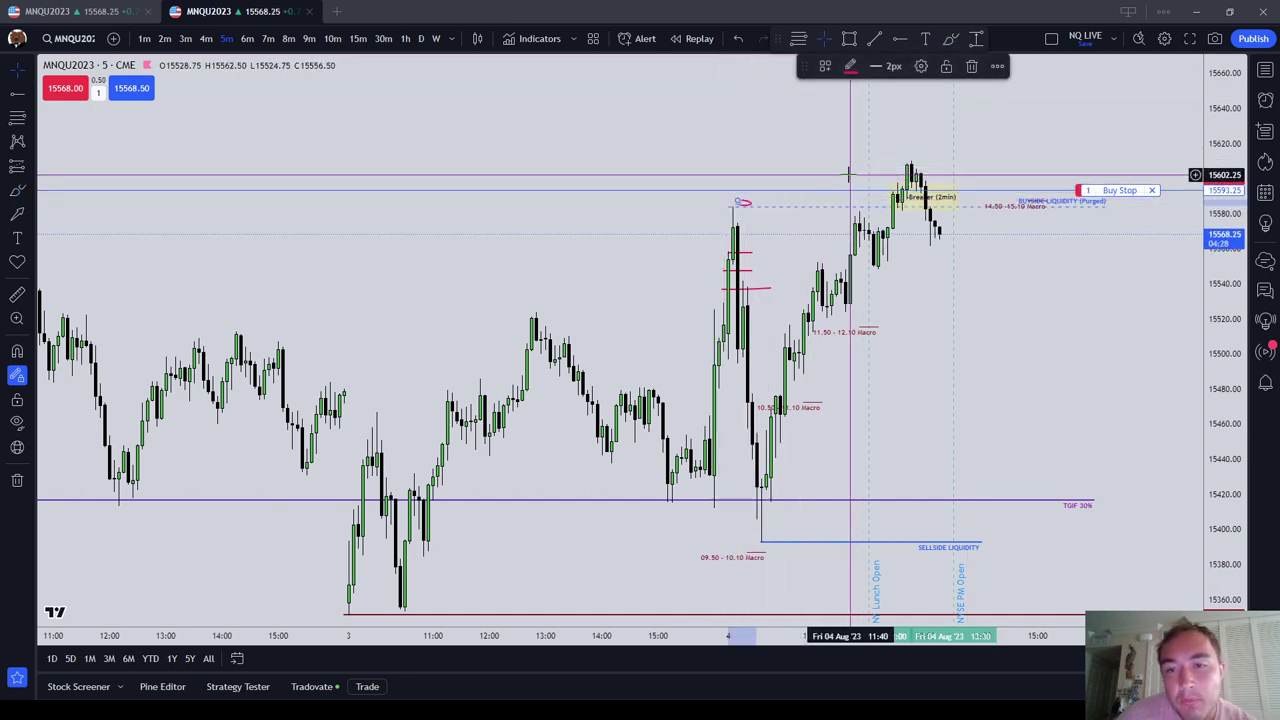
pyautogui.click(969, 64)
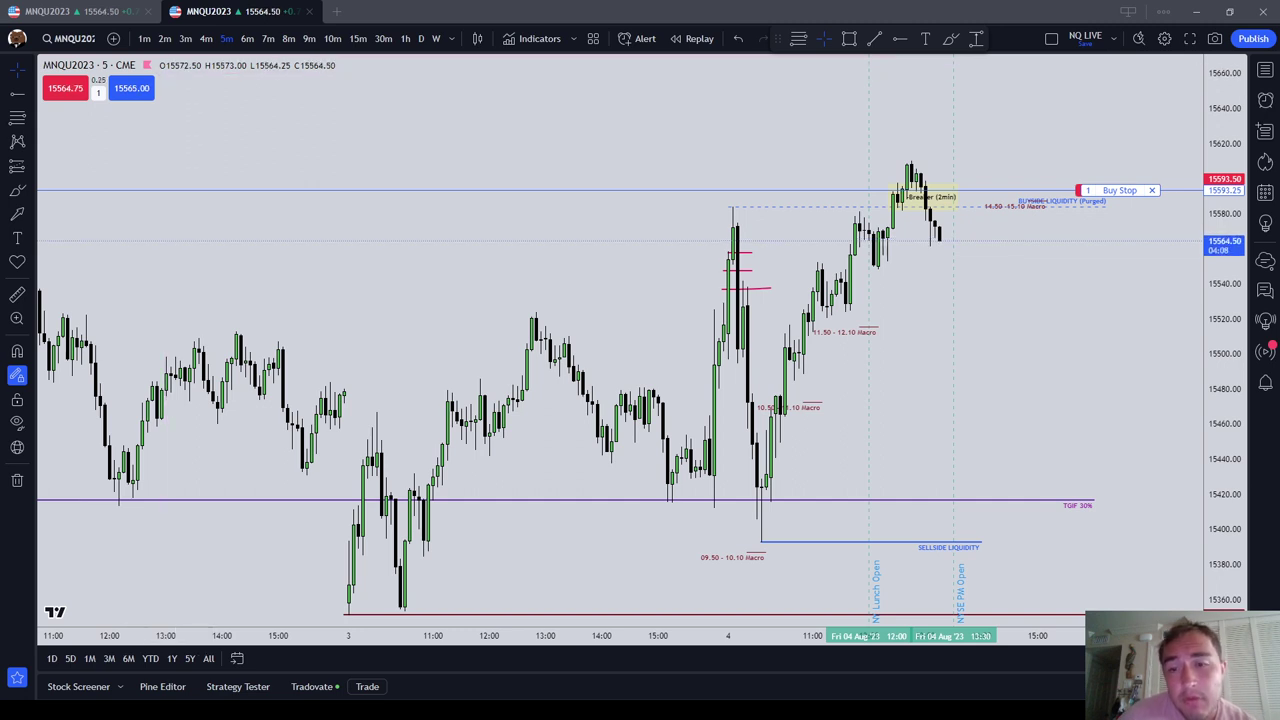
# Step: Drag the chart back to bring the earlier 2 Aug candles into view
pyautogui.rightClick(815, 252)
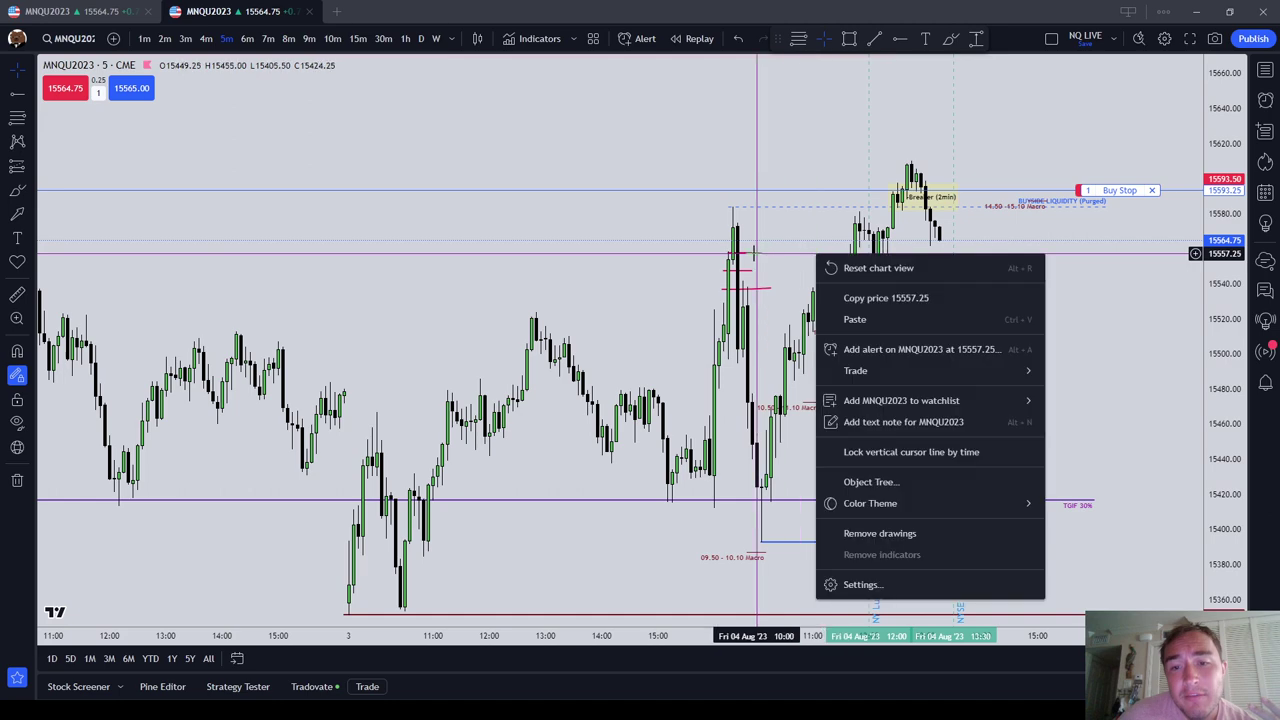
pyautogui.click(777, 243)
pyautogui.moveTo(649, 294); pyautogui.dragTo(1063, 429)
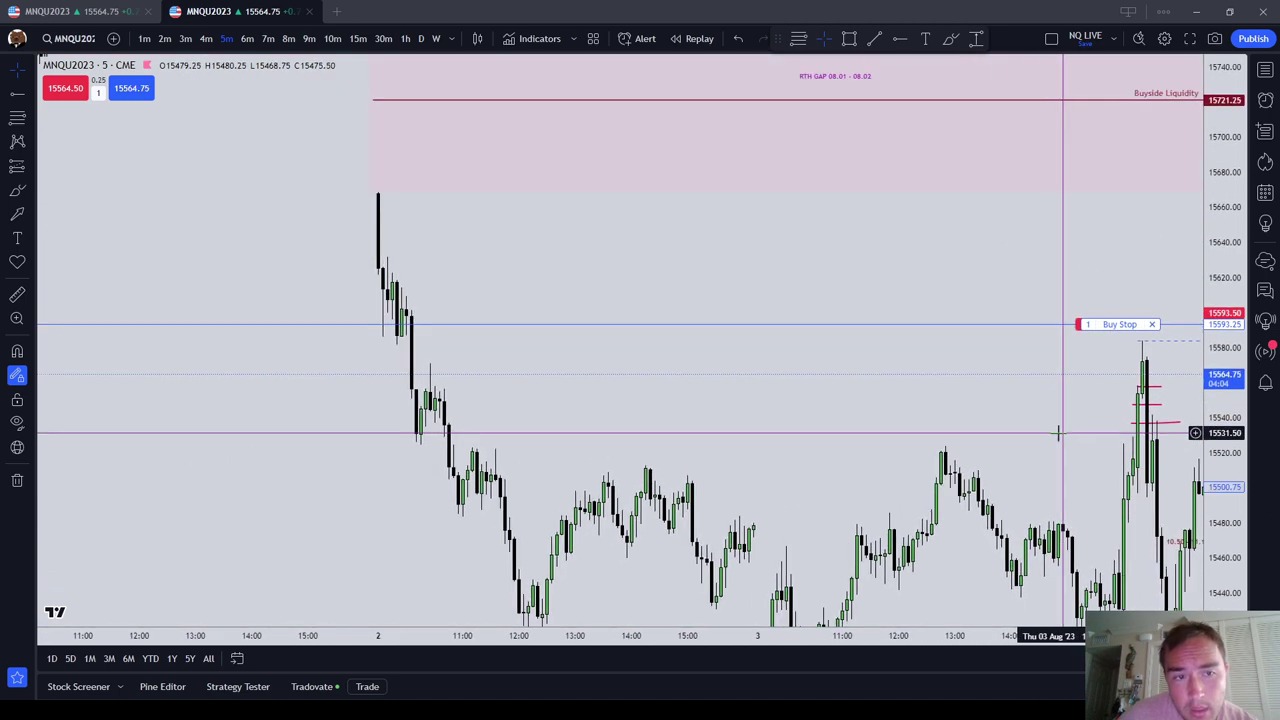
pyautogui.moveTo(949, 463); pyautogui.dragTo(859, 340)
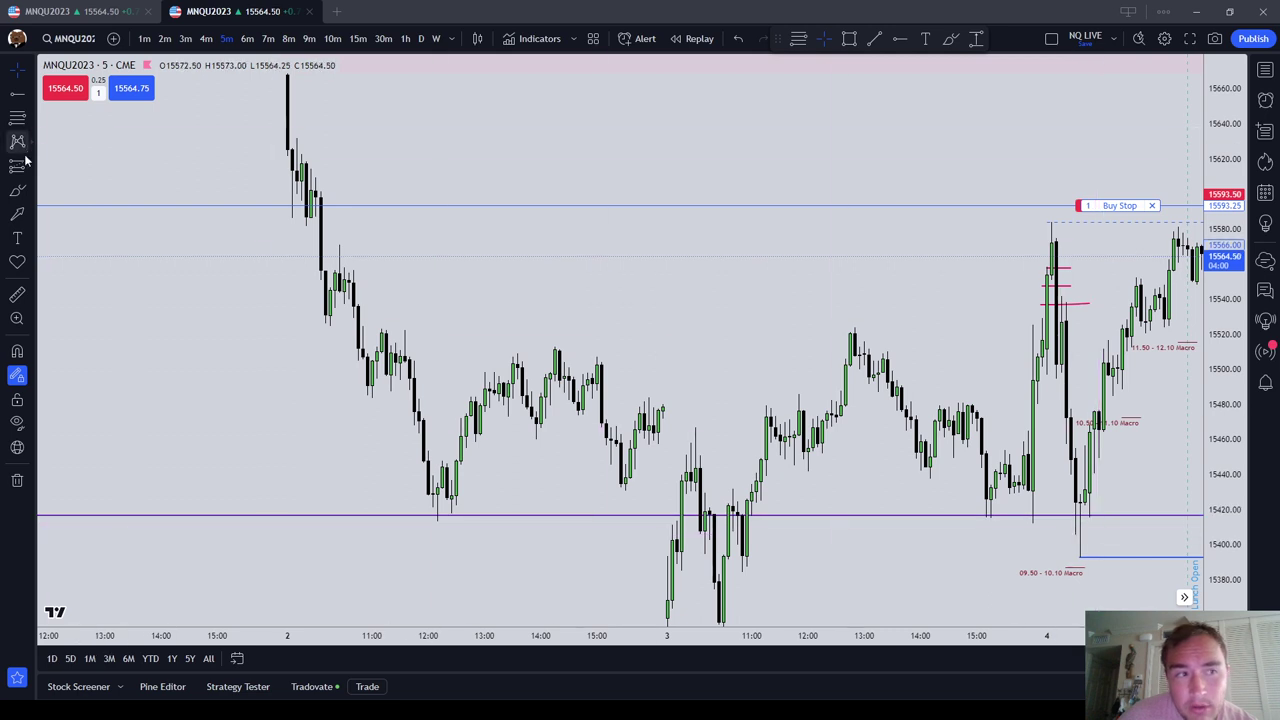
# Step: Circle the 2 Aug afternoon and morning highs with red brush ellipses and an arrow
pyautogui.click(18, 191)
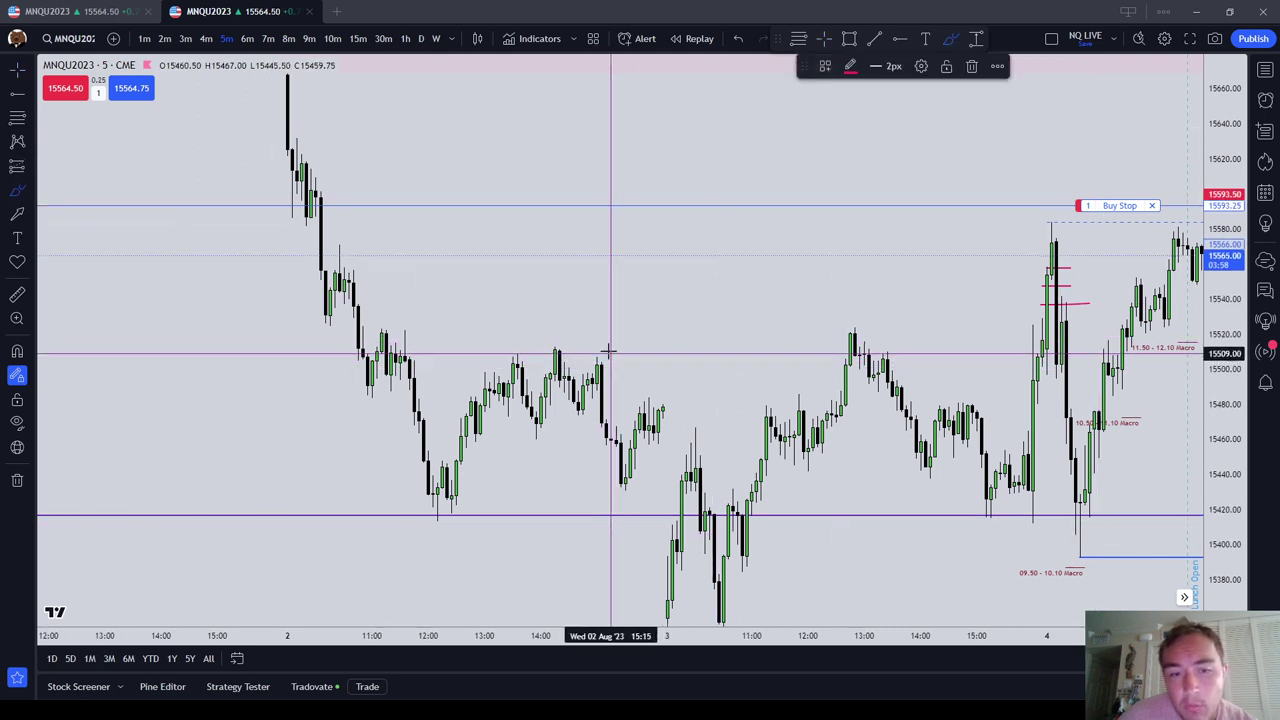
pyautogui.moveTo(608, 352)
pyautogui.mouseDown()
pyautogui.moveTo(534, 347)
pyautogui.moveTo(499, 369)
pyautogui.moveTo(609, 360)
pyautogui.moveTo(606, 349)
pyautogui.mouseUp()
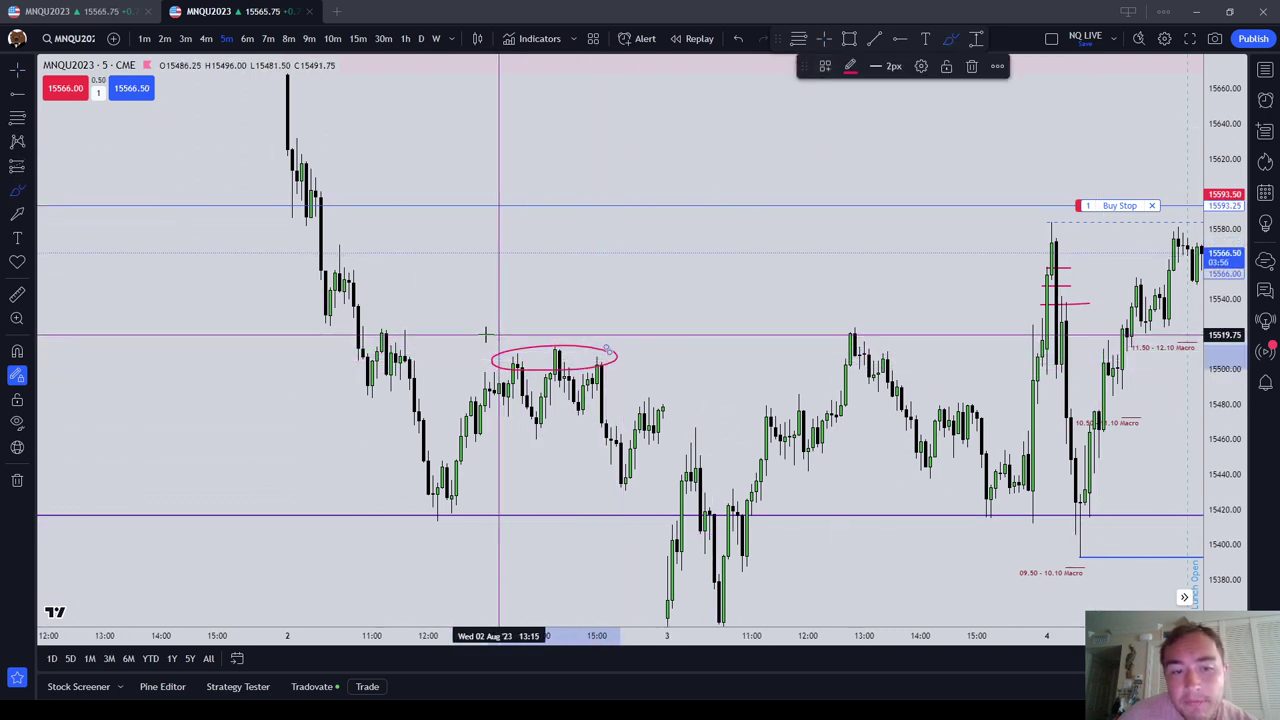
pyautogui.moveTo(432, 330)
pyautogui.mouseDown()
pyautogui.moveTo(344, 340)
pyautogui.moveTo(420, 323)
pyautogui.moveTo(432, 334)
pyautogui.mouseUp()
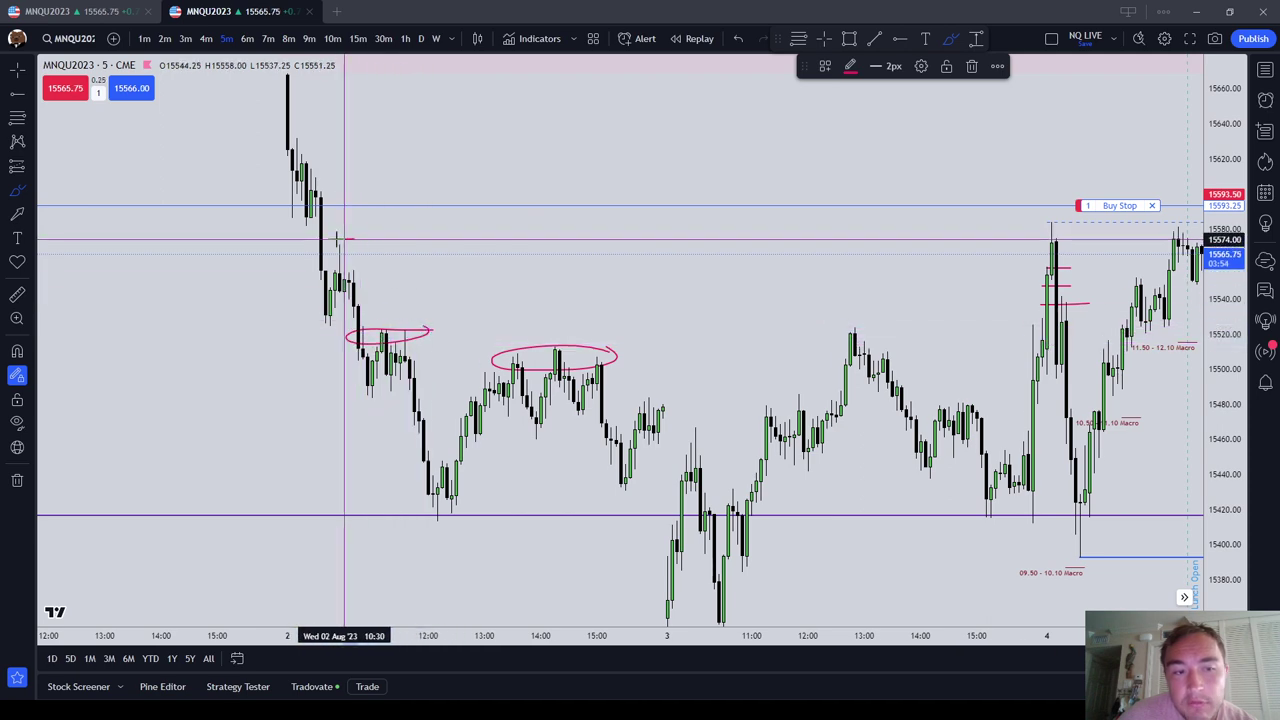
pyautogui.moveTo(346, 240); pyautogui.dragTo(346, 244)
pyautogui.press('Escape')
pyautogui.hscroll(5, 300, 291)
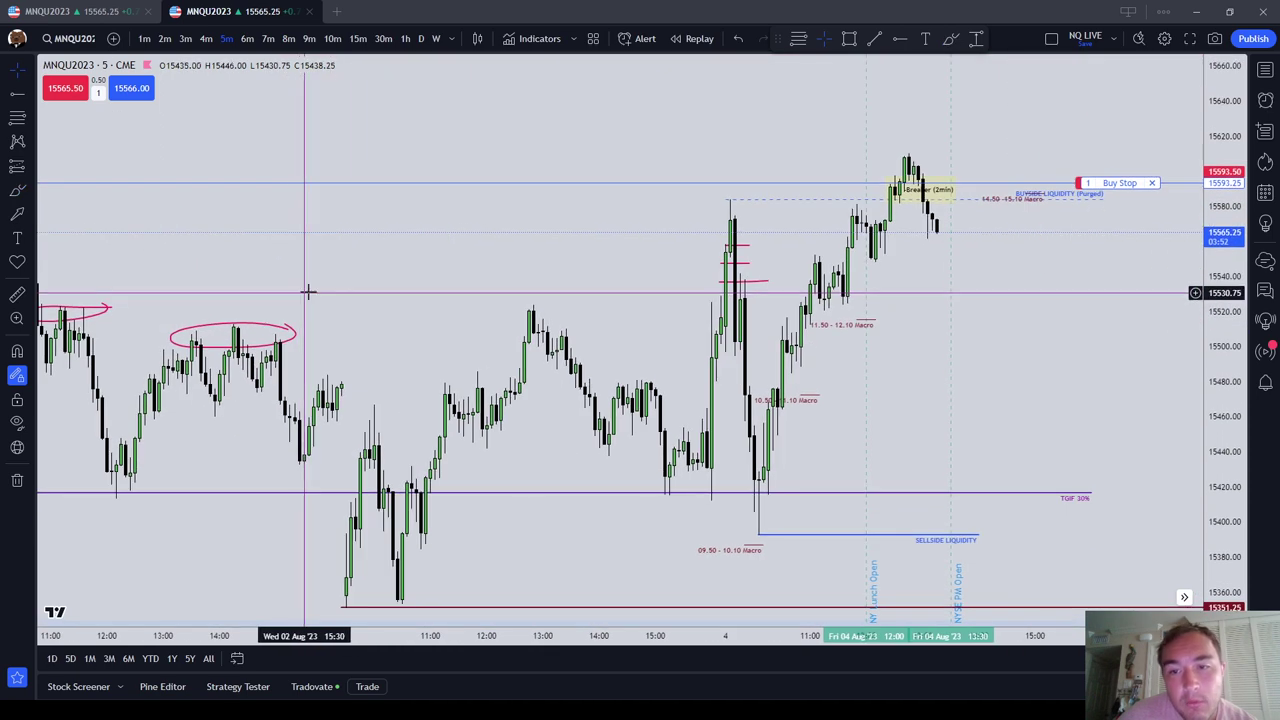
pyautogui.hscroll(-1, 306, 291)
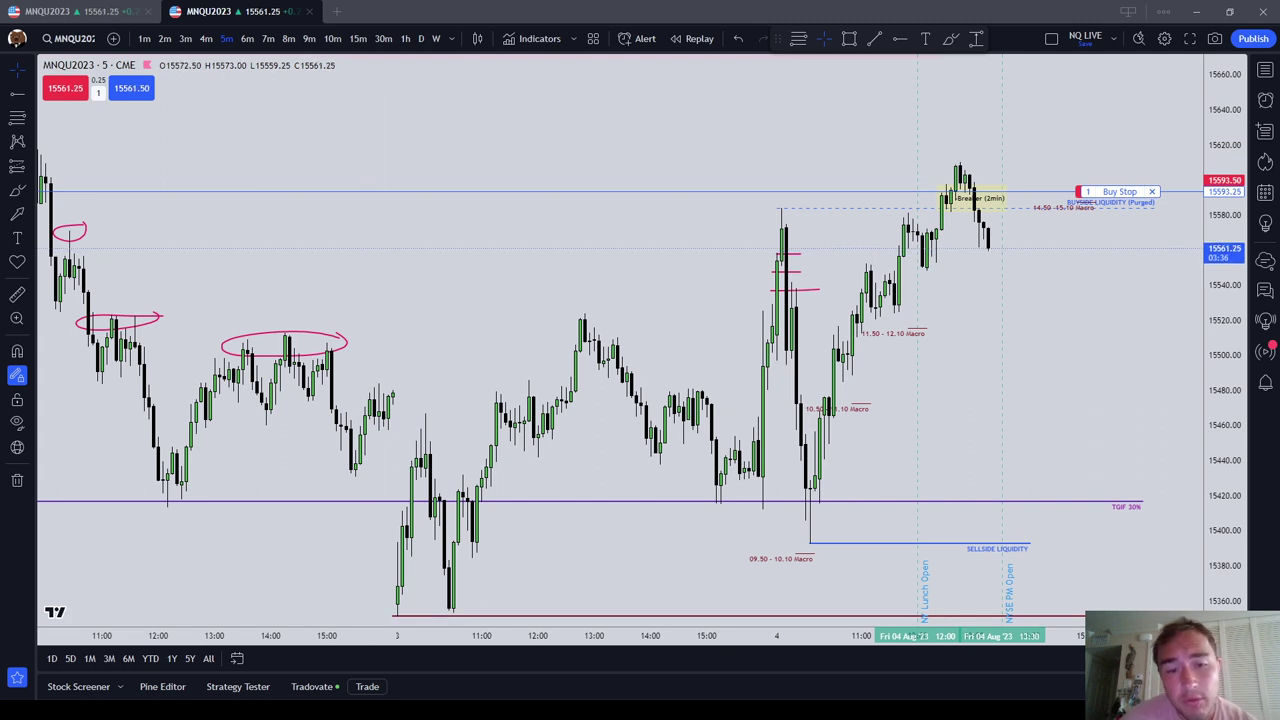
pyautogui.hotkey('alt', 't')
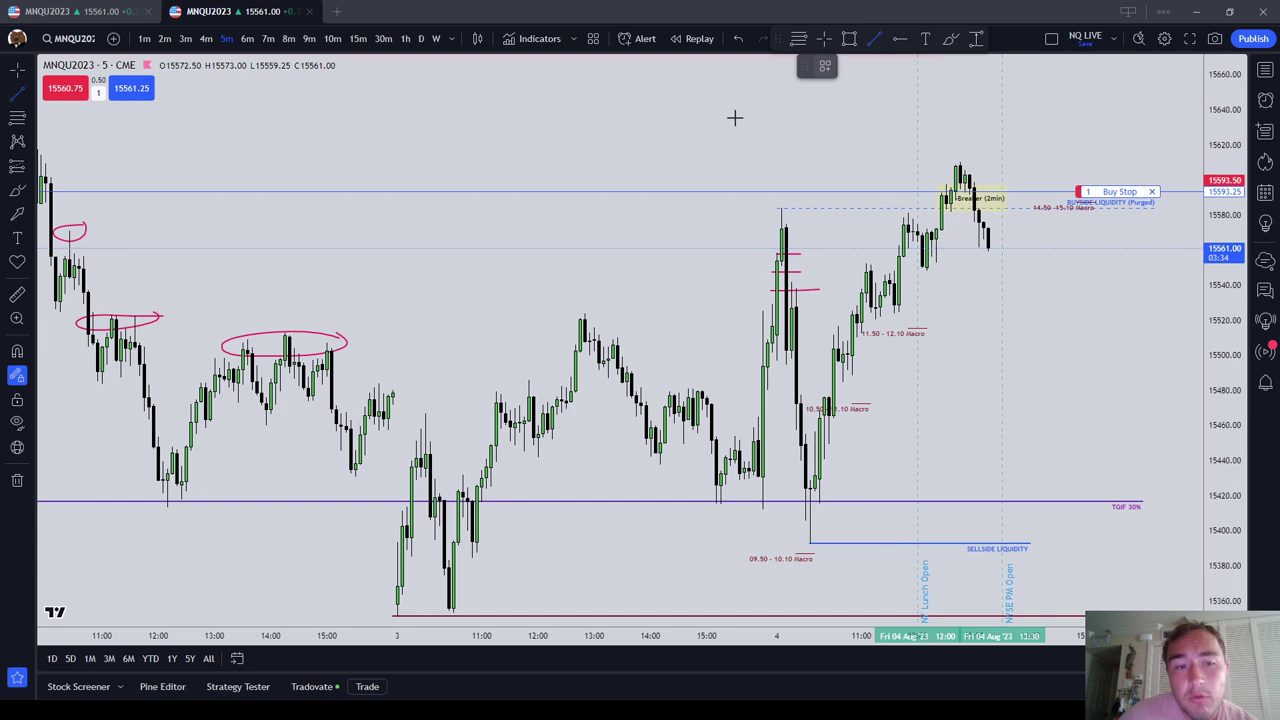
pyautogui.click(270, 333)
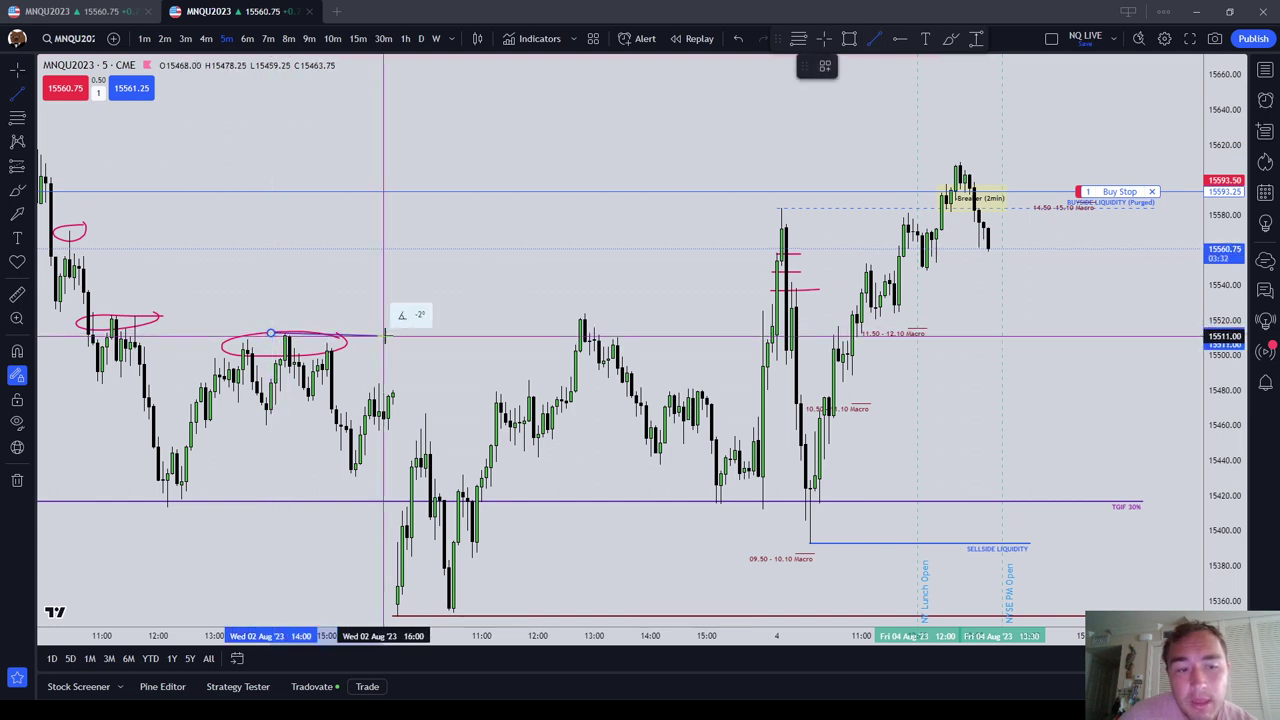
pyautogui.click(452, 333)
pyautogui.click(826, 67)
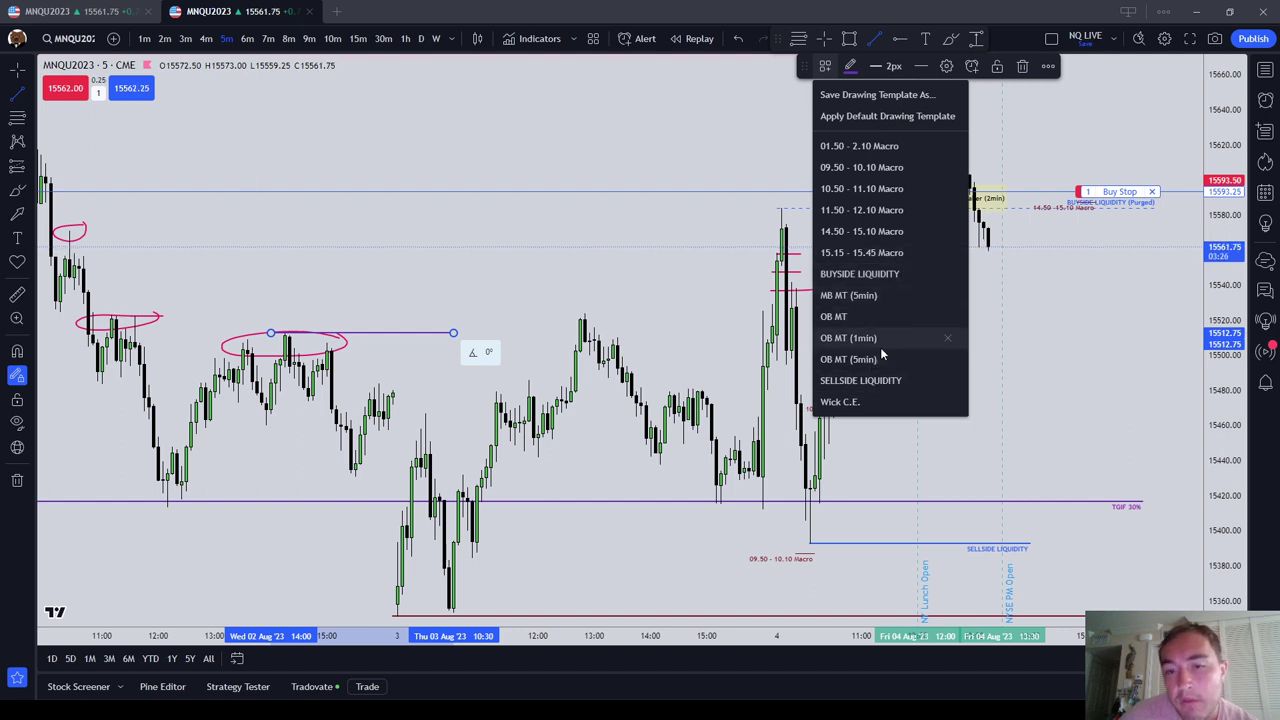
pyautogui.click(860, 273)
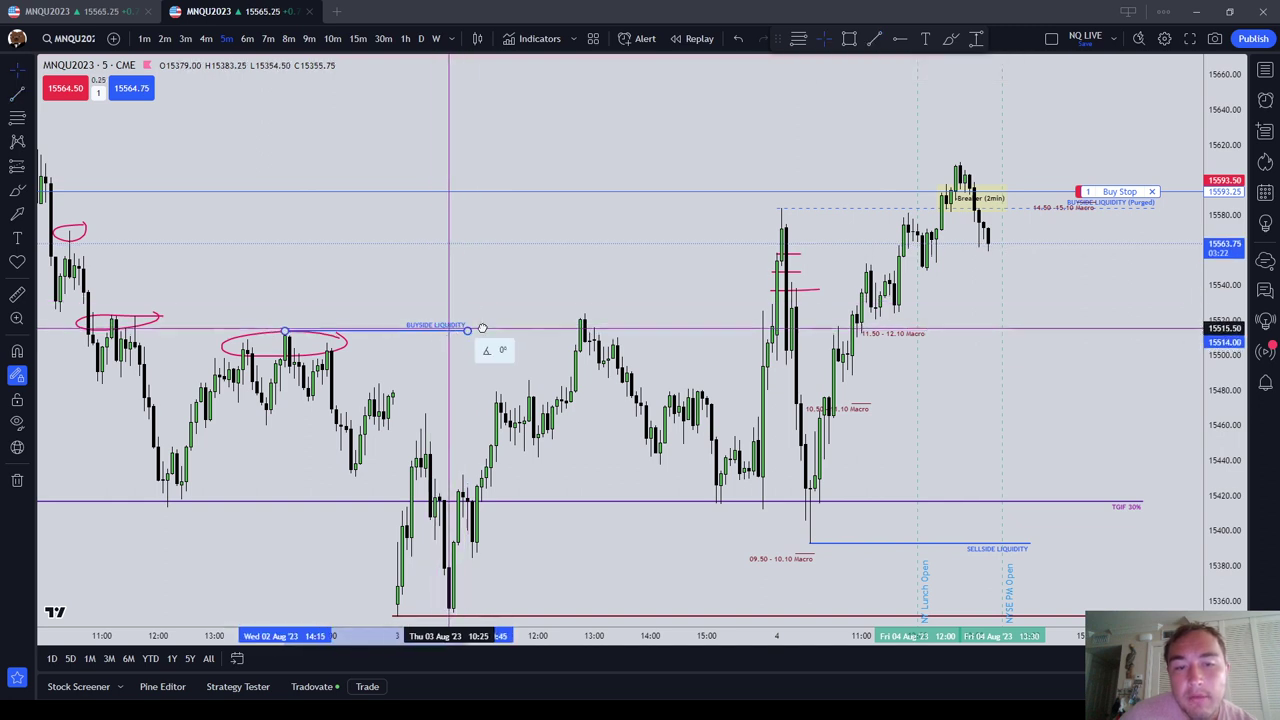
pyautogui.moveTo(449, 330)
pyautogui.mouseDown()
pyautogui.moveTo(1051, 549)
pyautogui.moveTo(1110, 606)
pyautogui.moveTo(891, 423)
pyautogui.moveTo(623, 289)
pyautogui.moveTo(641, 313)
pyautogui.mouseUp()
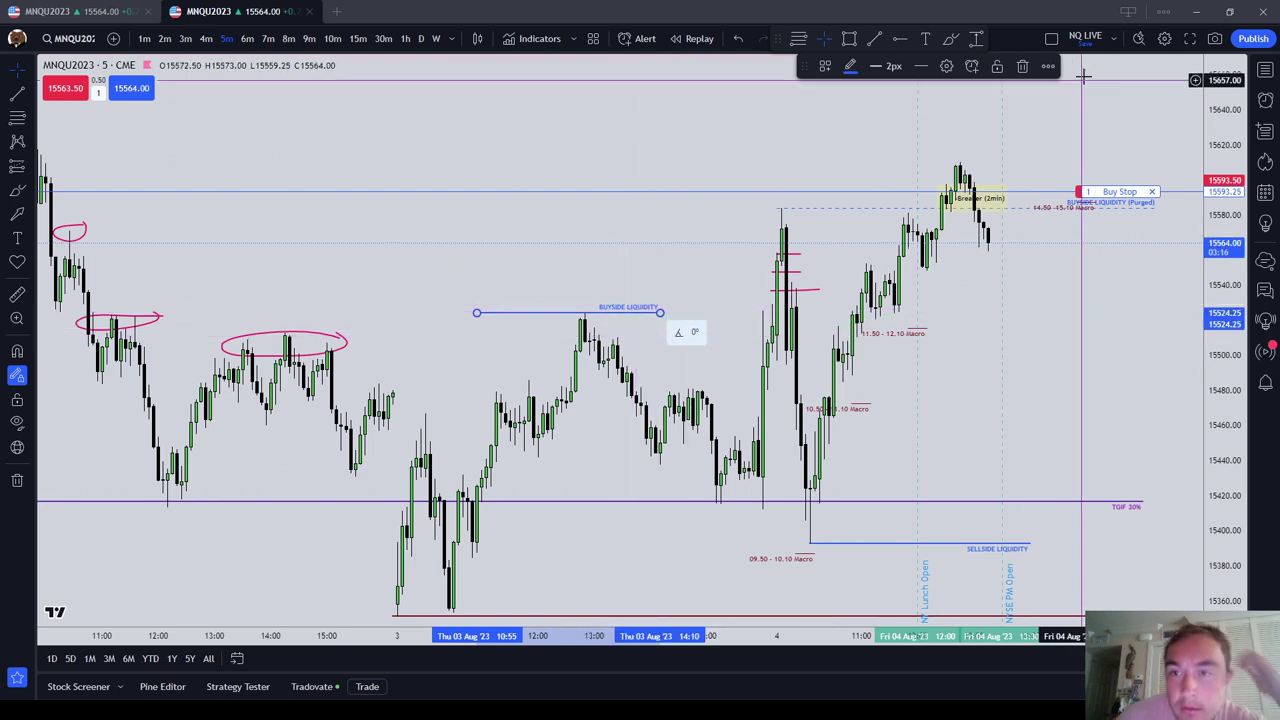
pyautogui.click(1025, 66)
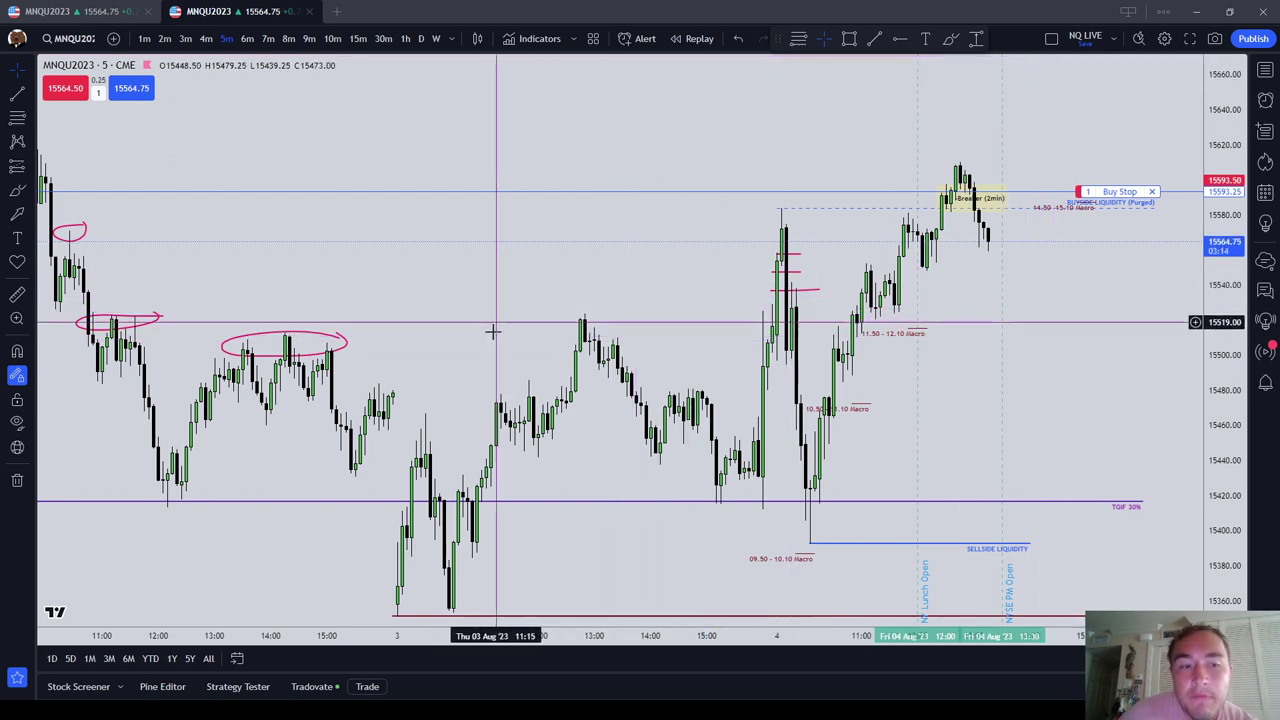